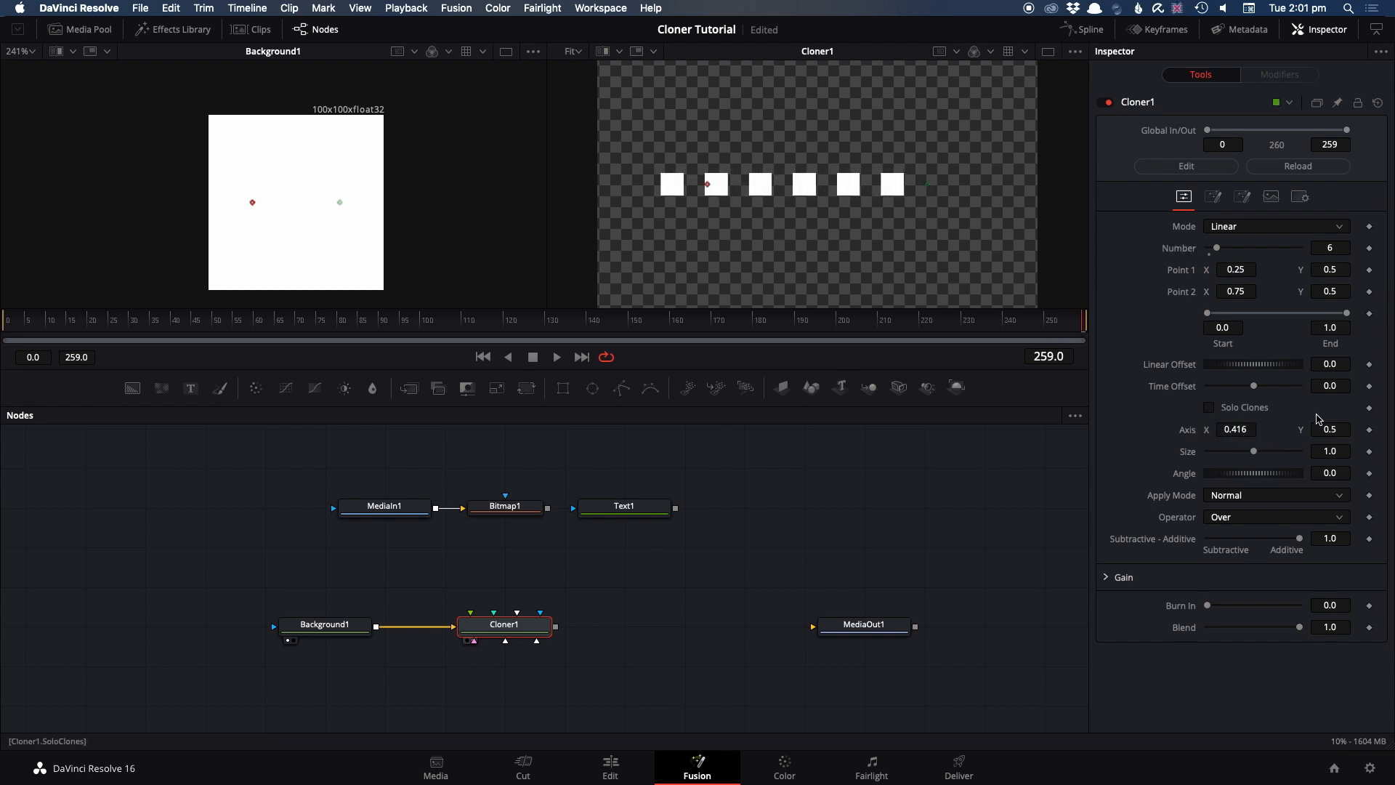
Shift Cloner1's Y axis to 0.535, and return both its X and Y axis values to 0.5
{"action": "left_click_drag", "start_coordinate": [1329, 429], "coordinate": [1356, 429]}
{"action": "left_click", "coordinate": [1238, 429]}
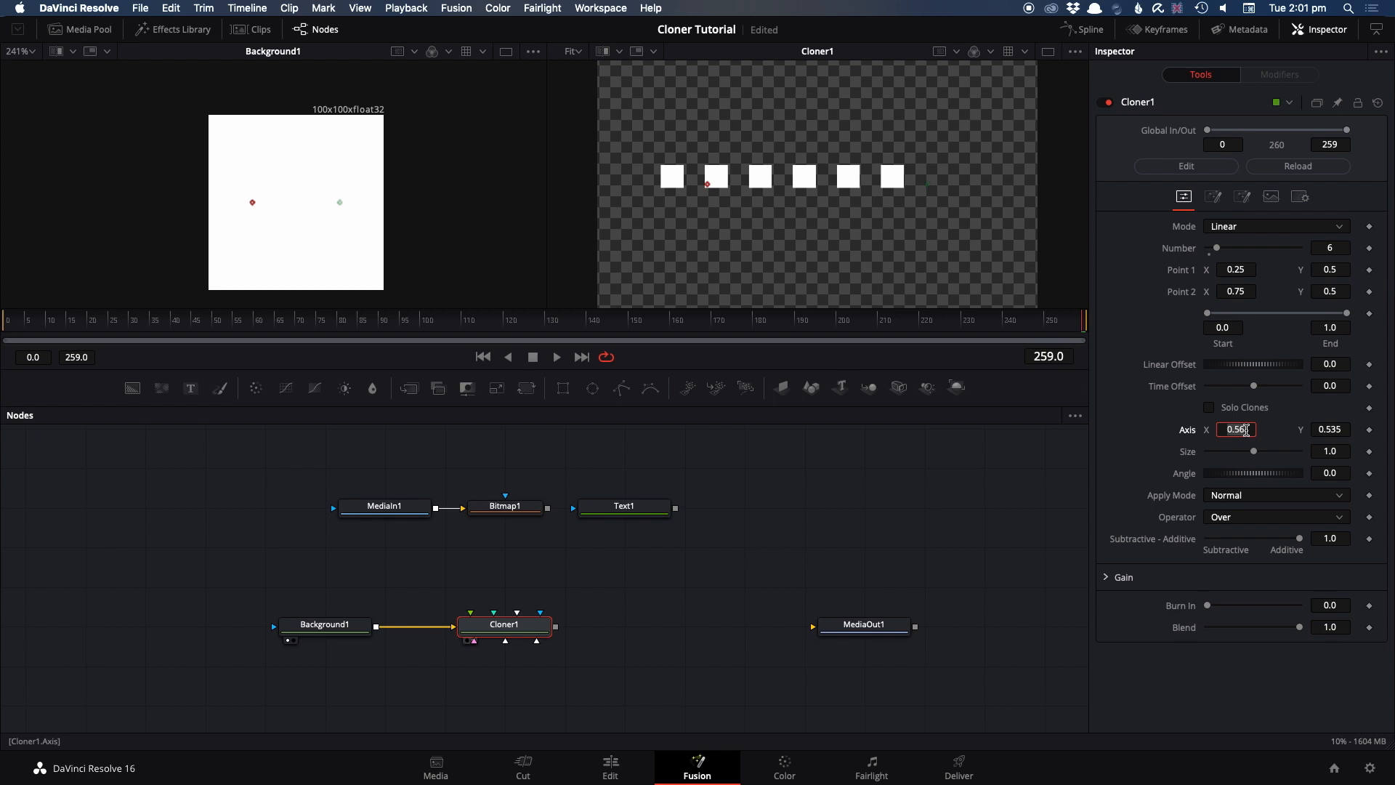
{"action": "left_click", "coordinate": [1340, 429]}
{"action": "type", "text": "0"}
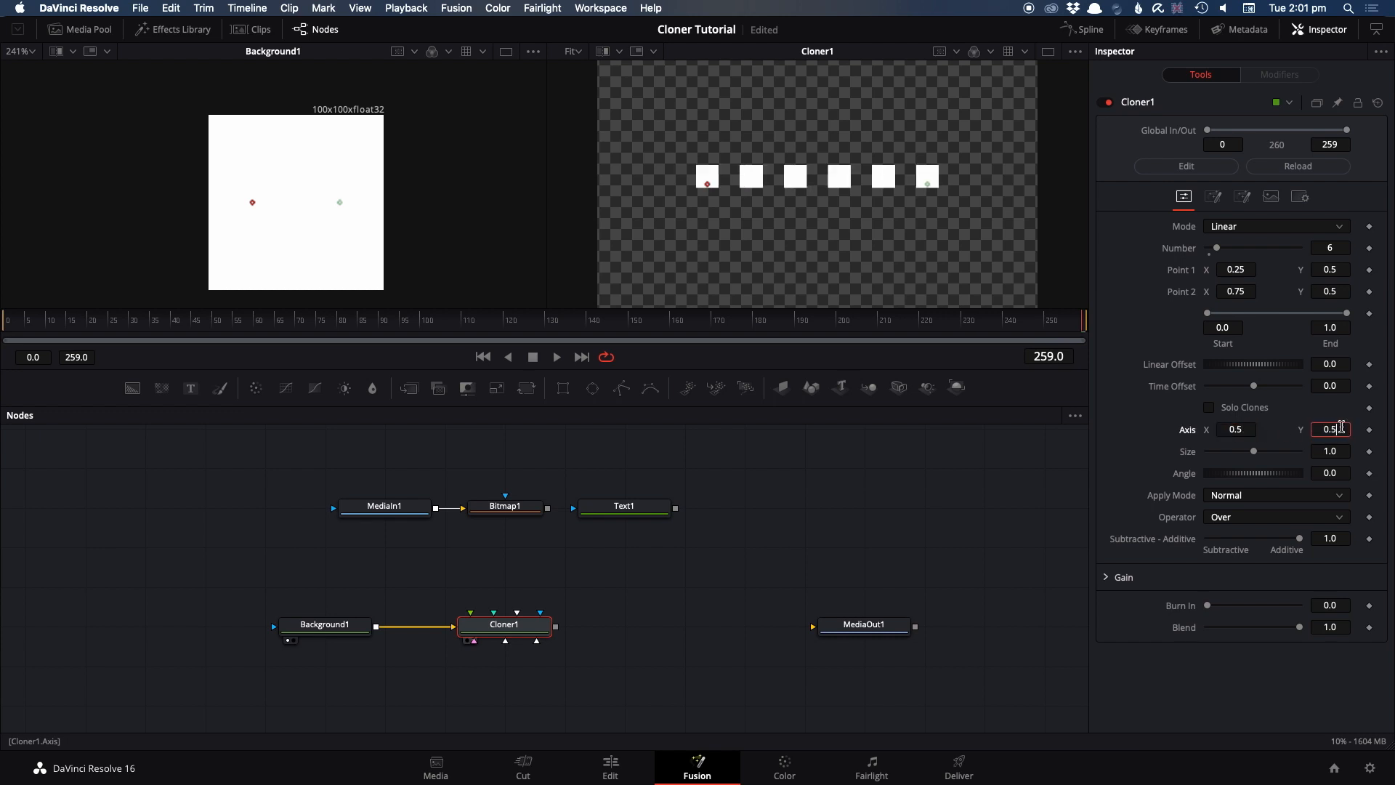
{"action": "type", "text": ".5"}
{"action": "key", "text": "Tab"}
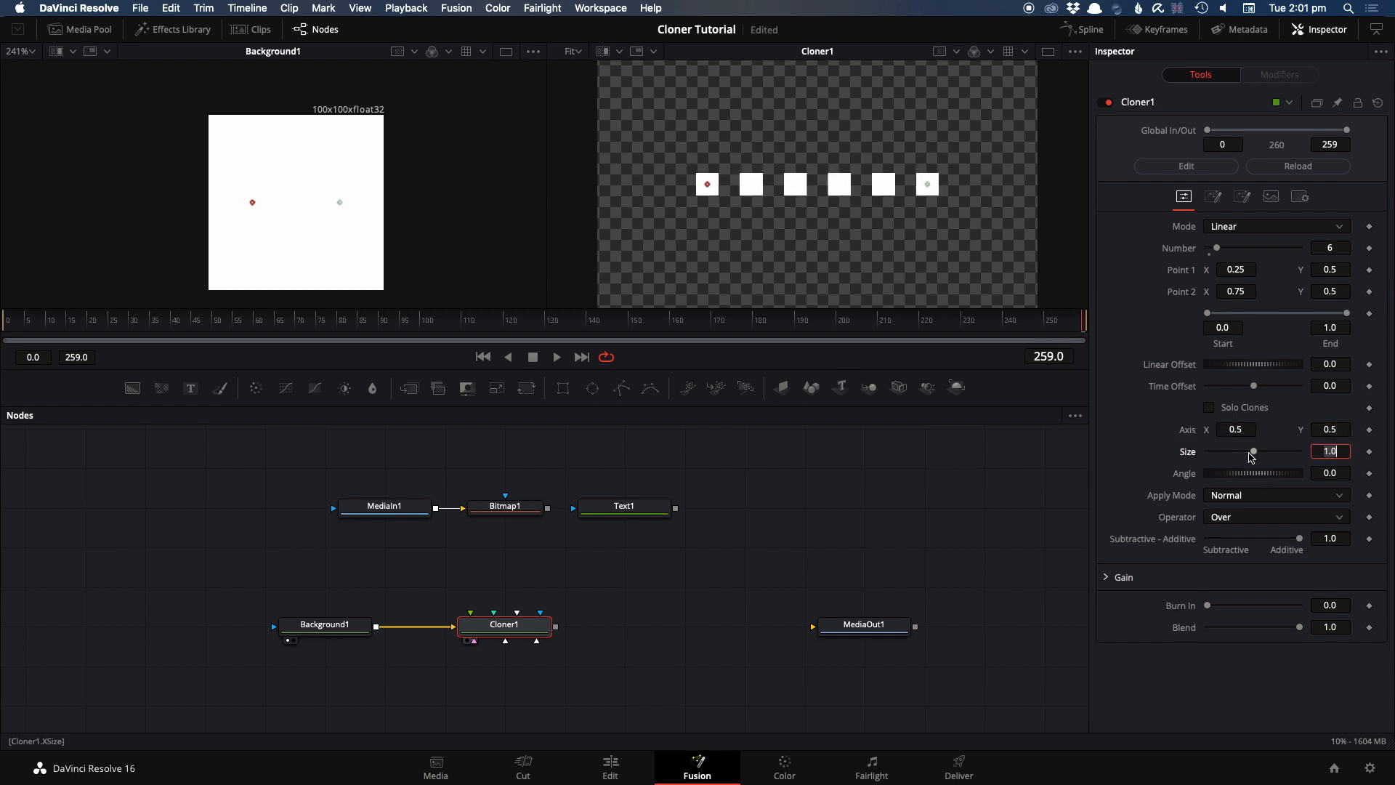
Increase the progressive size of the clones to 1.19, and reduce it to 0.92 for comparison
{"action": "left_click", "coordinate": [1259, 454]}
{"action": "left_click_drag", "start_coordinate": [1259, 454], "coordinate": [1260, 455]}
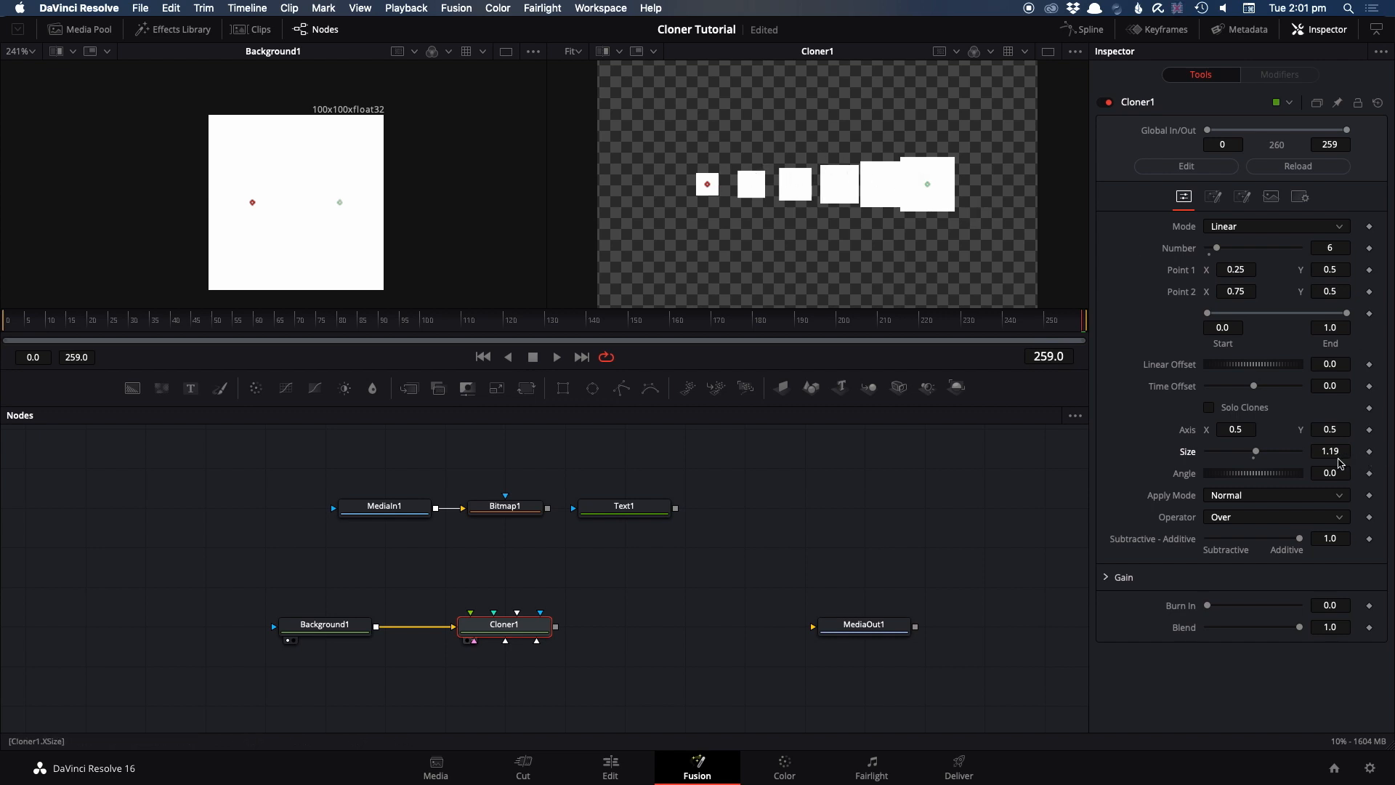
{"action": "left_click_drag", "start_coordinate": [1250, 447], "coordinate": [1251, 451]}
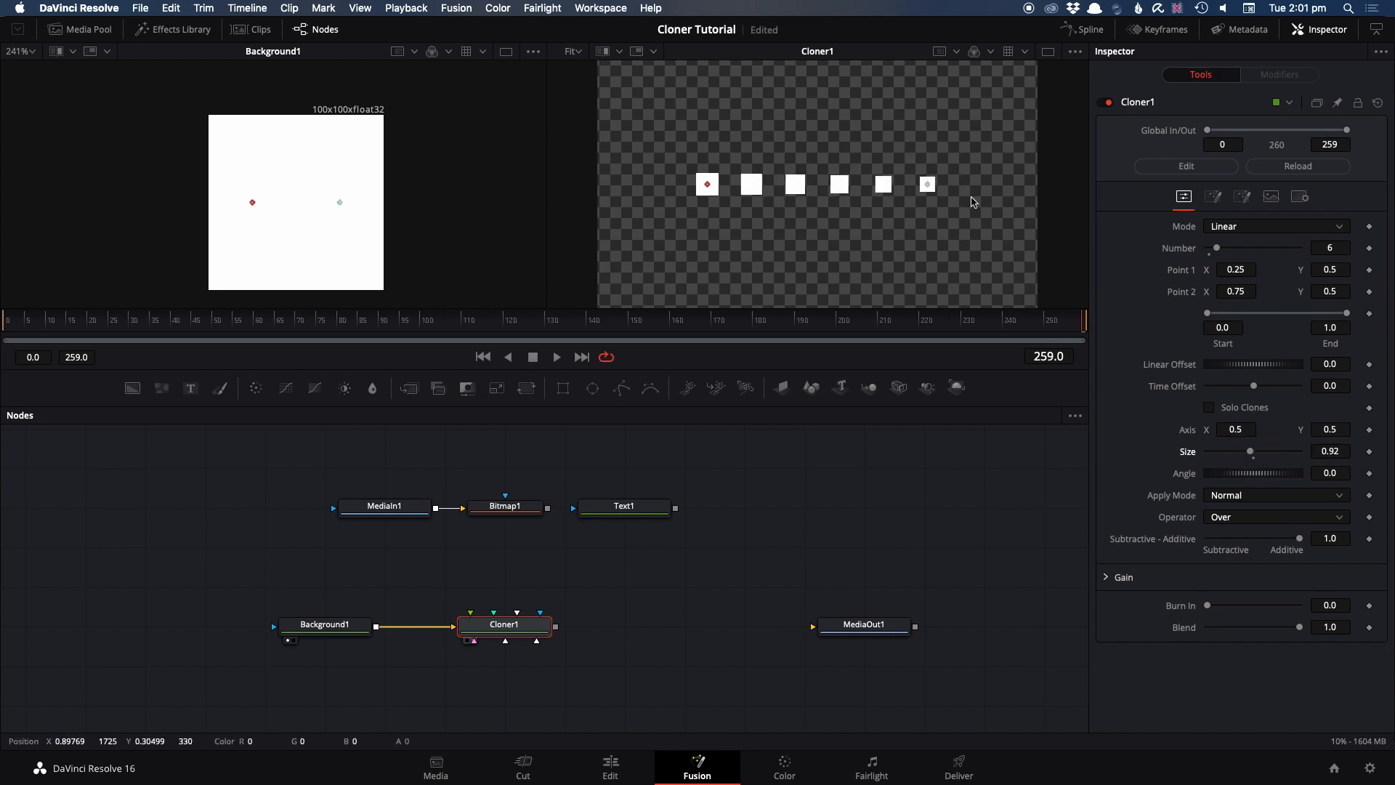
Raise the number of linear clones to 10 and set their size to 1.19
{"action": "left_click_drag", "start_coordinate": [1232, 251], "coordinate": [1240, 251]}
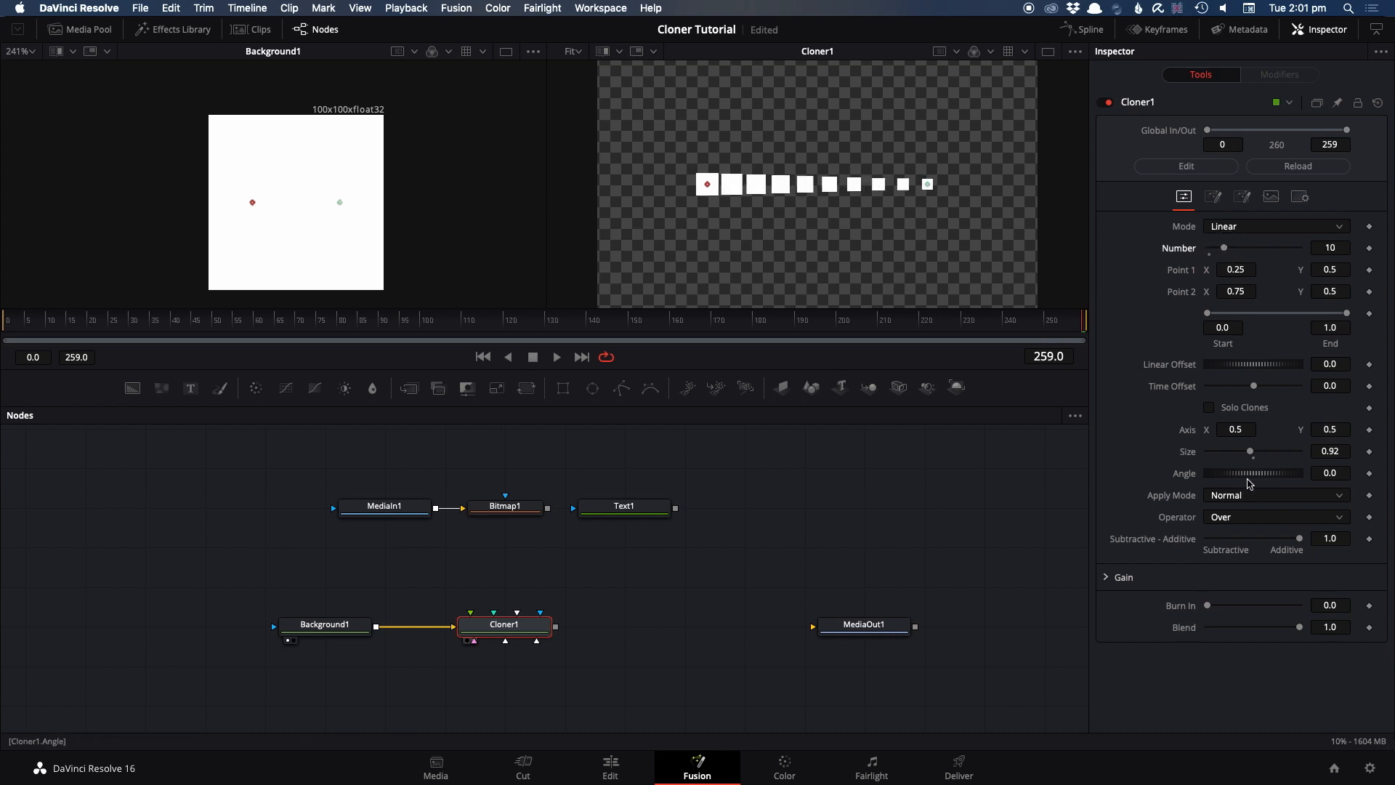
{"action": "left_click_drag", "start_coordinate": [1252, 455], "coordinate": [1258, 456]}
Switch Cloner1's mode to Radial and reset the clone size to 1.0
{"action": "left_click", "coordinate": [1226, 226]}
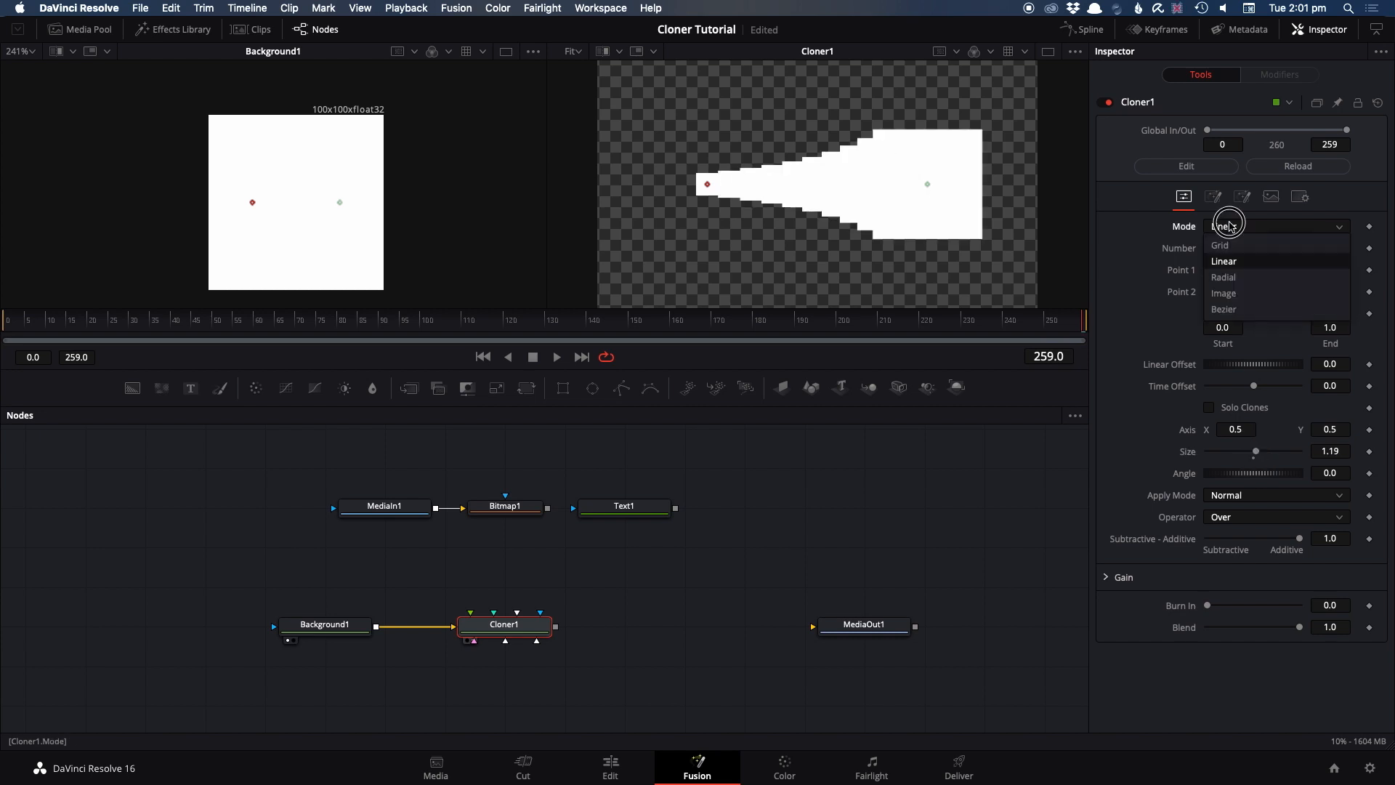
{"action": "left_click", "coordinate": [1244, 277]}
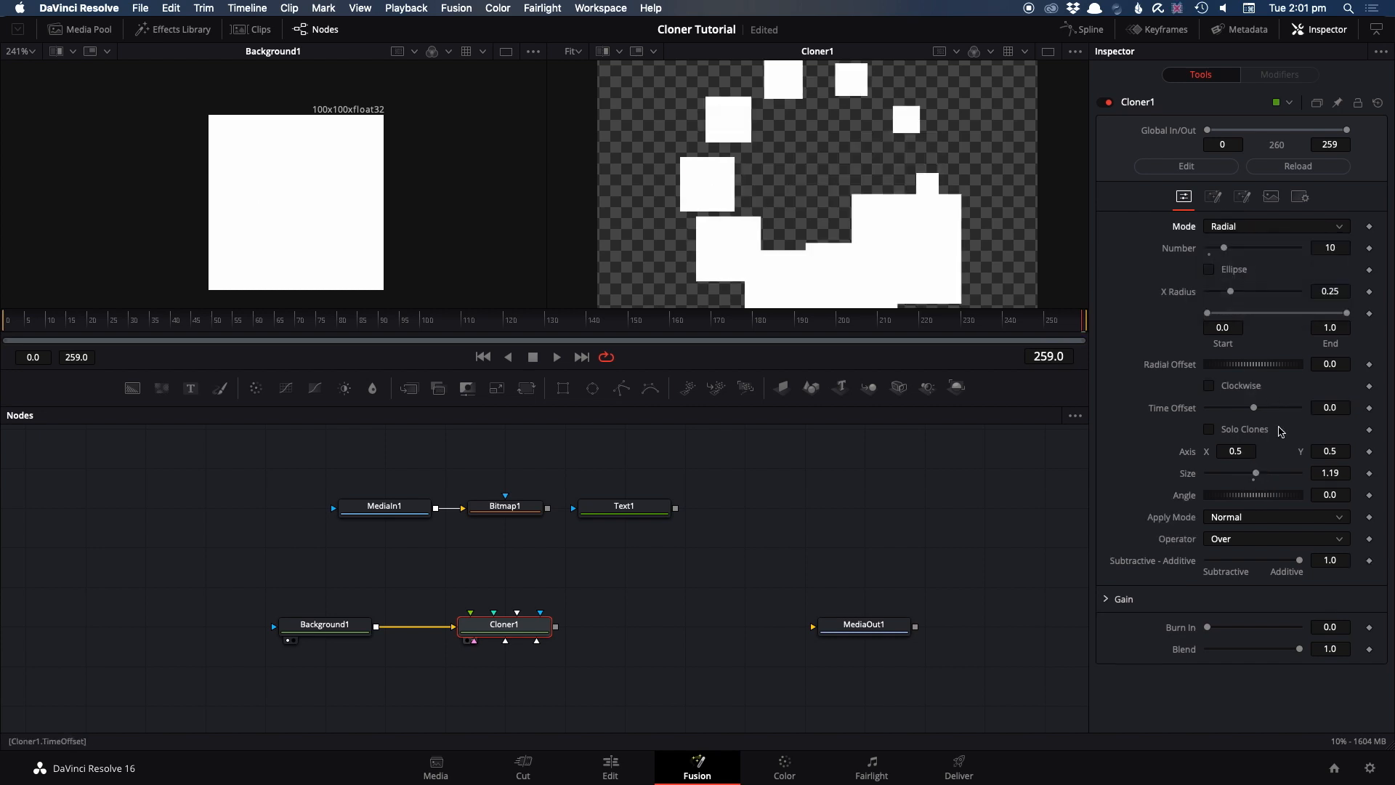
{"action": "mouse_move", "coordinate": [1256, 474]}
{"action": "left_mouse_down"}
{"action": "mouse_move", "coordinate": [1244, 476]}
{"action": "mouse_move", "coordinate": [1256, 474]}
{"action": "left_mouse_up"}
Switch Cloner1 to Grid mode with a clone size of 1.38 and a Grid X Count of 6
{"action": "left_click", "coordinate": [1242, 239]}
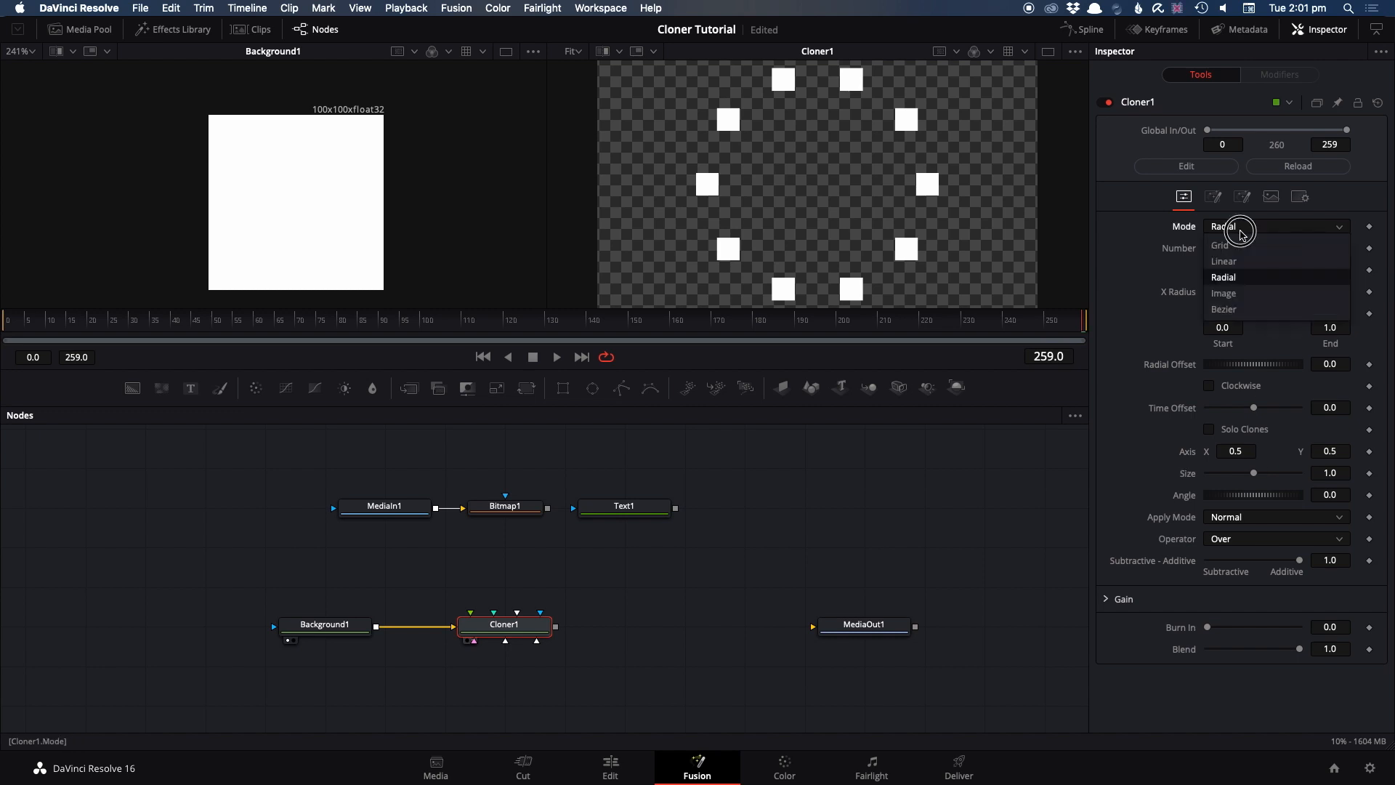
{"action": "left_click", "coordinate": [1246, 254]}
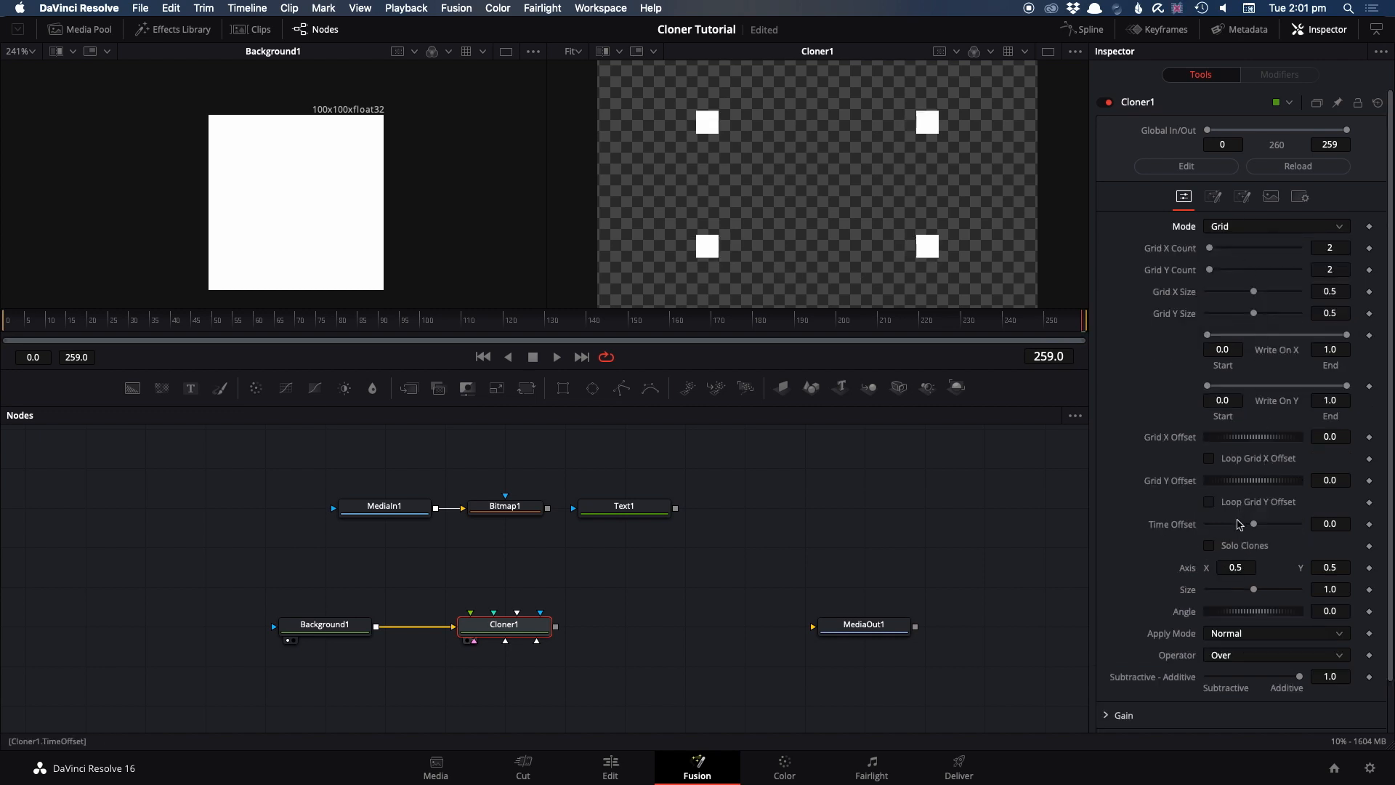
{"action": "left_click_drag", "start_coordinate": [1256, 590], "coordinate": [1259, 589]}
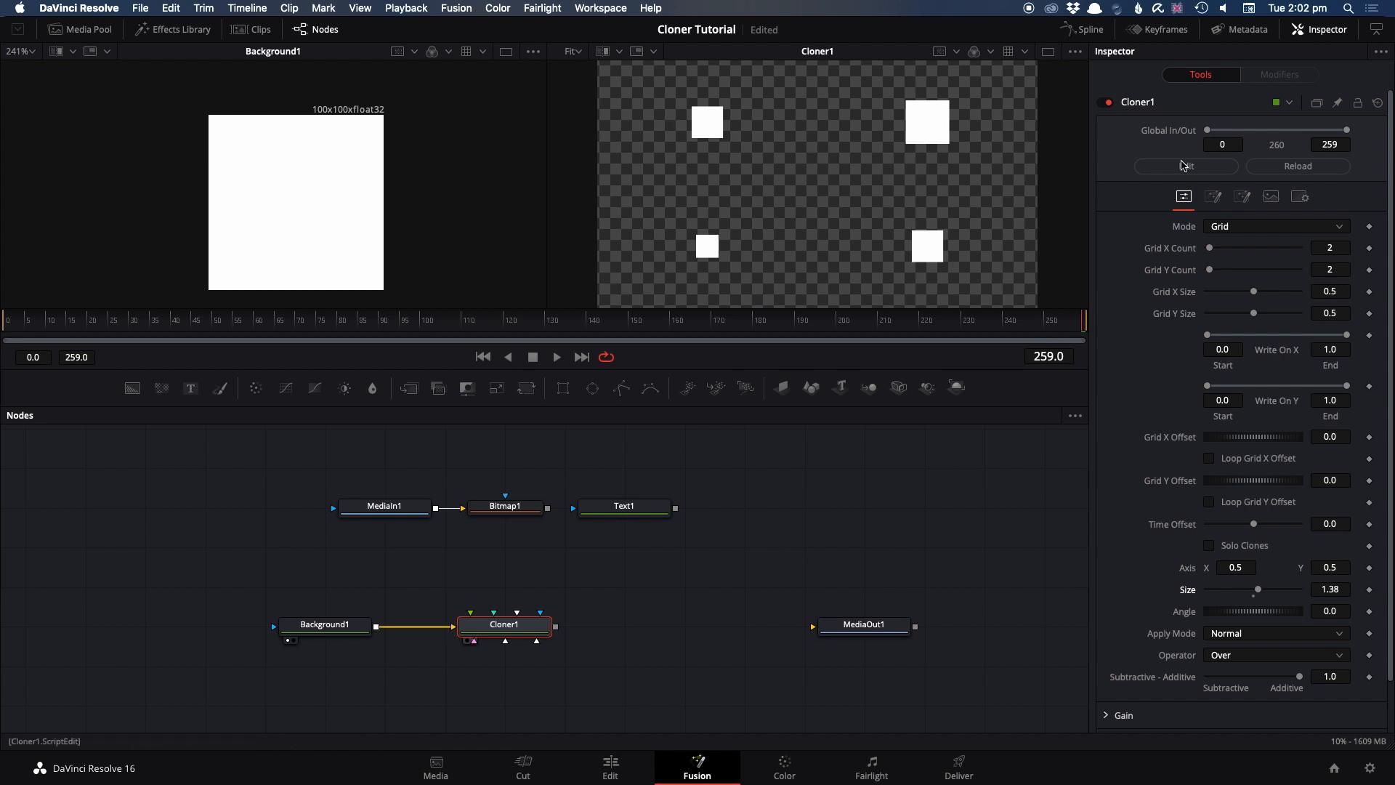
{"action": "left_click_drag", "start_coordinate": [1209, 248], "coordinate": [1214, 248]}
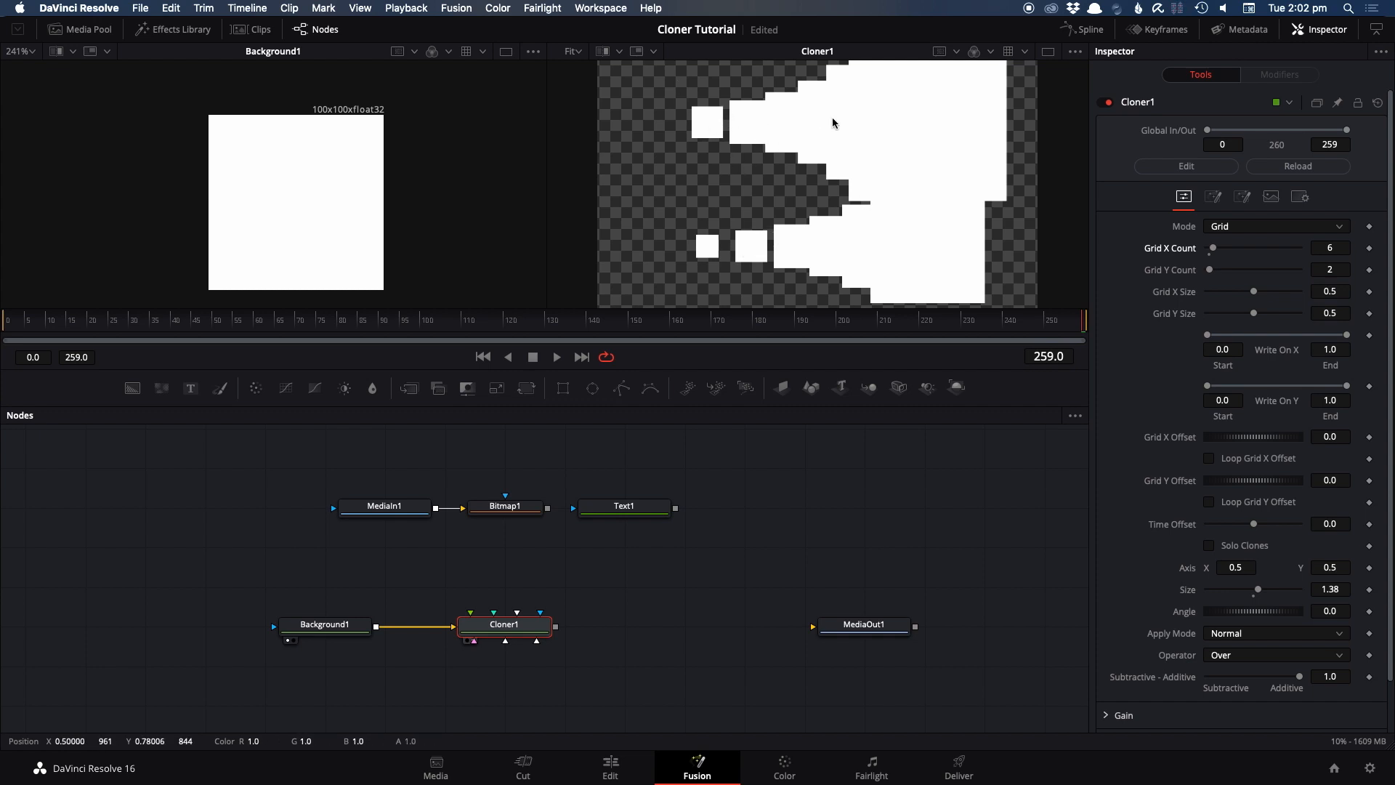
Reset the grid clones' size to 1.0 and rotate them progressively with an angle of 20.9
{"action": "double_click", "coordinate": [1258, 590]}
{"action": "left_click_drag", "start_coordinate": [1235, 611], "coordinate": [1244, 612]}
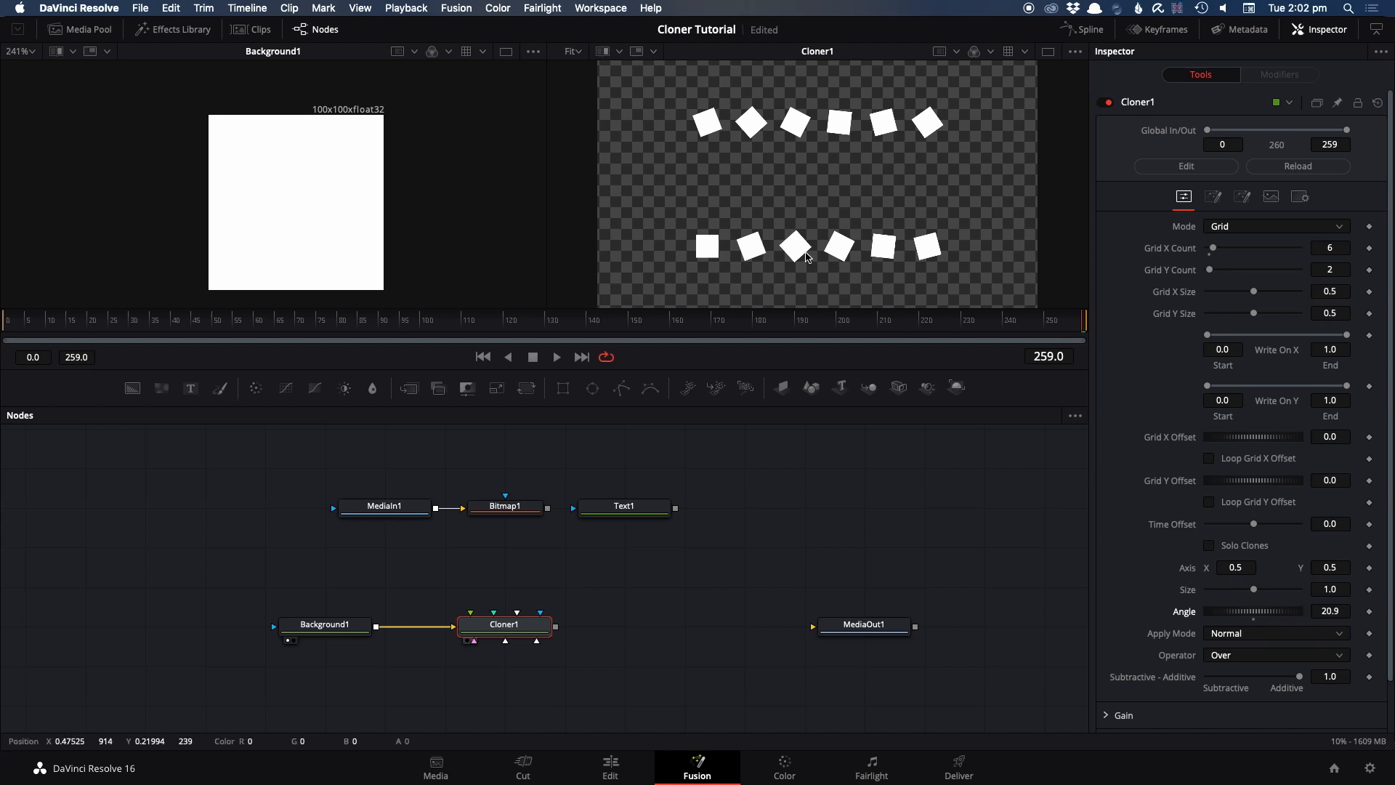
Switch Cloner1's mode back to Linear and adjust the progressive angle of the clones
{"action": "left_click", "coordinate": [1227, 228]}
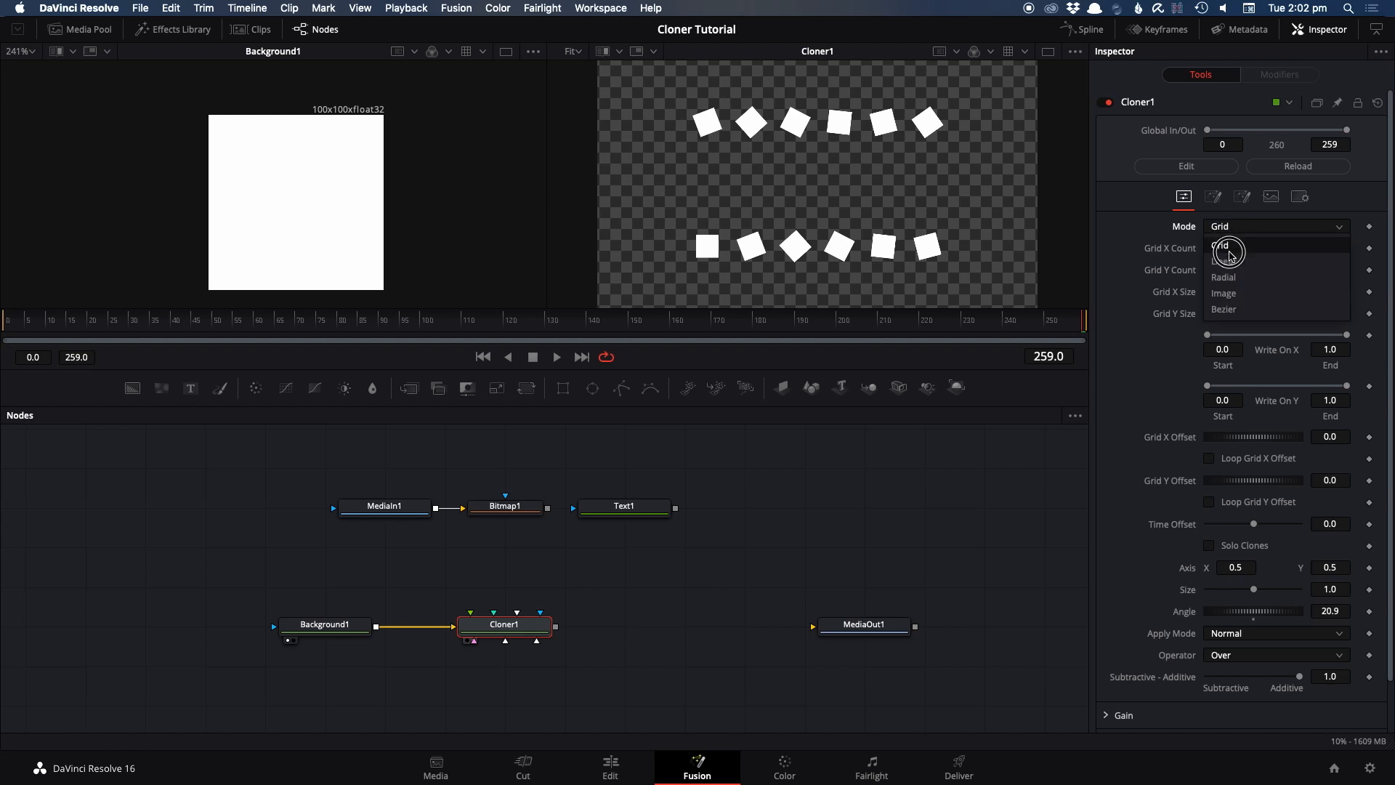
{"action": "left_click", "coordinate": [1228, 251]}
{"action": "mouse_move", "coordinate": [1233, 474]}
{"action": "left_mouse_down"}
{"action": "mouse_move", "coordinate": [1253, 471]}
{"action": "mouse_move", "coordinate": [1227, 477]}
{"action": "mouse_move", "coordinate": [1249, 483]}
{"action": "left_mouse_up"}
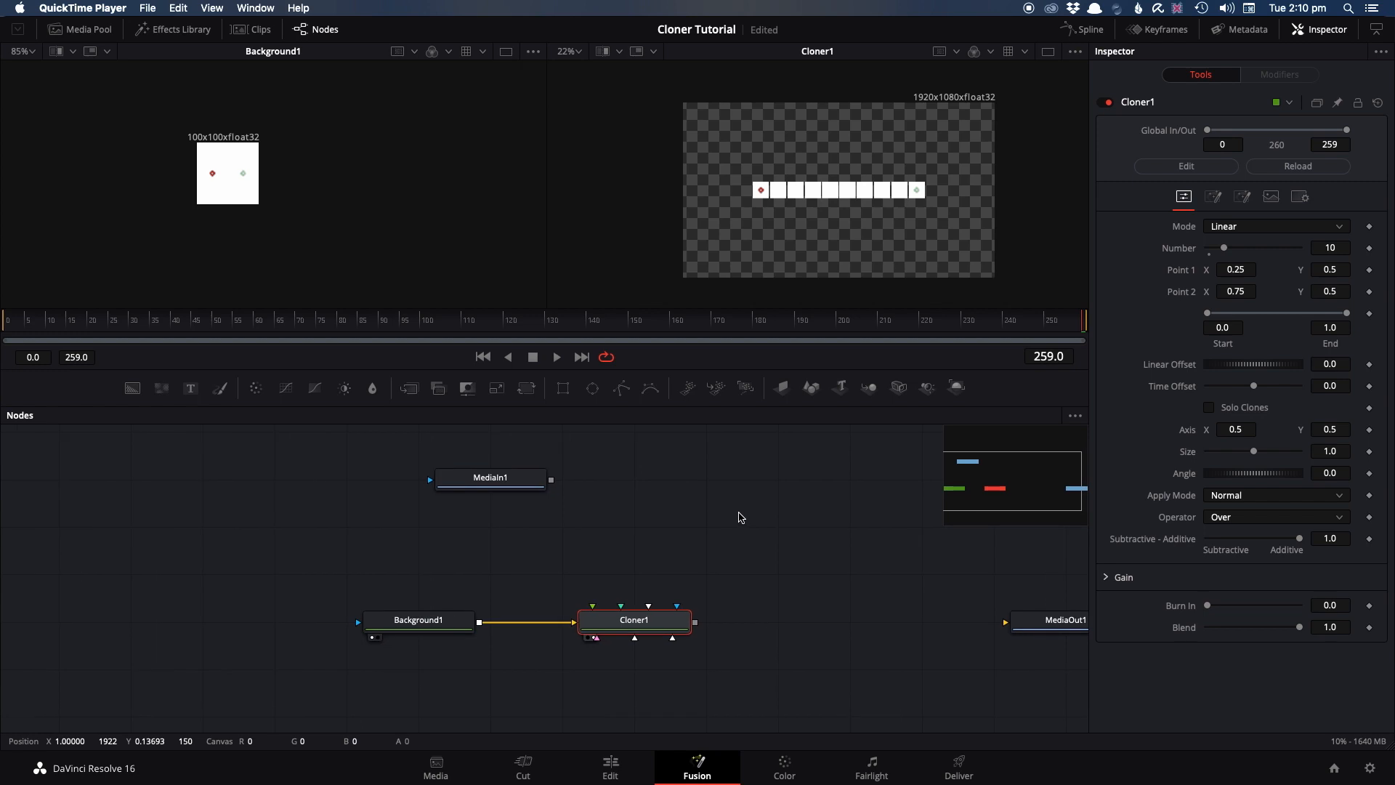
{"action": "left_click_drag", "start_coordinate": [1239, 496], "coordinate": [1136, 425]}
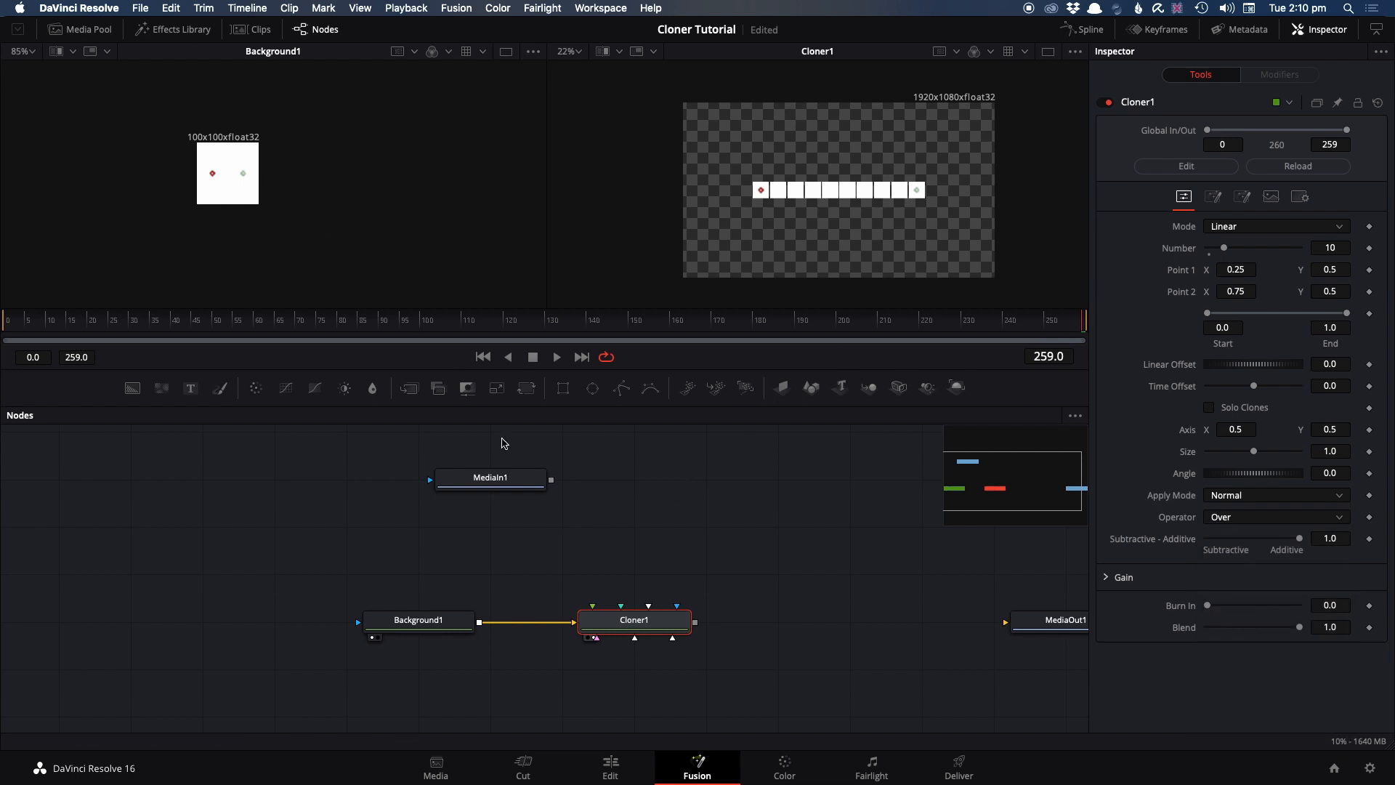
Show MediaIn1 in the viewer that displays Background1 and add a Transform node after it
{"action": "left_click_drag", "start_coordinate": [513, 477], "coordinate": [305, 204]}
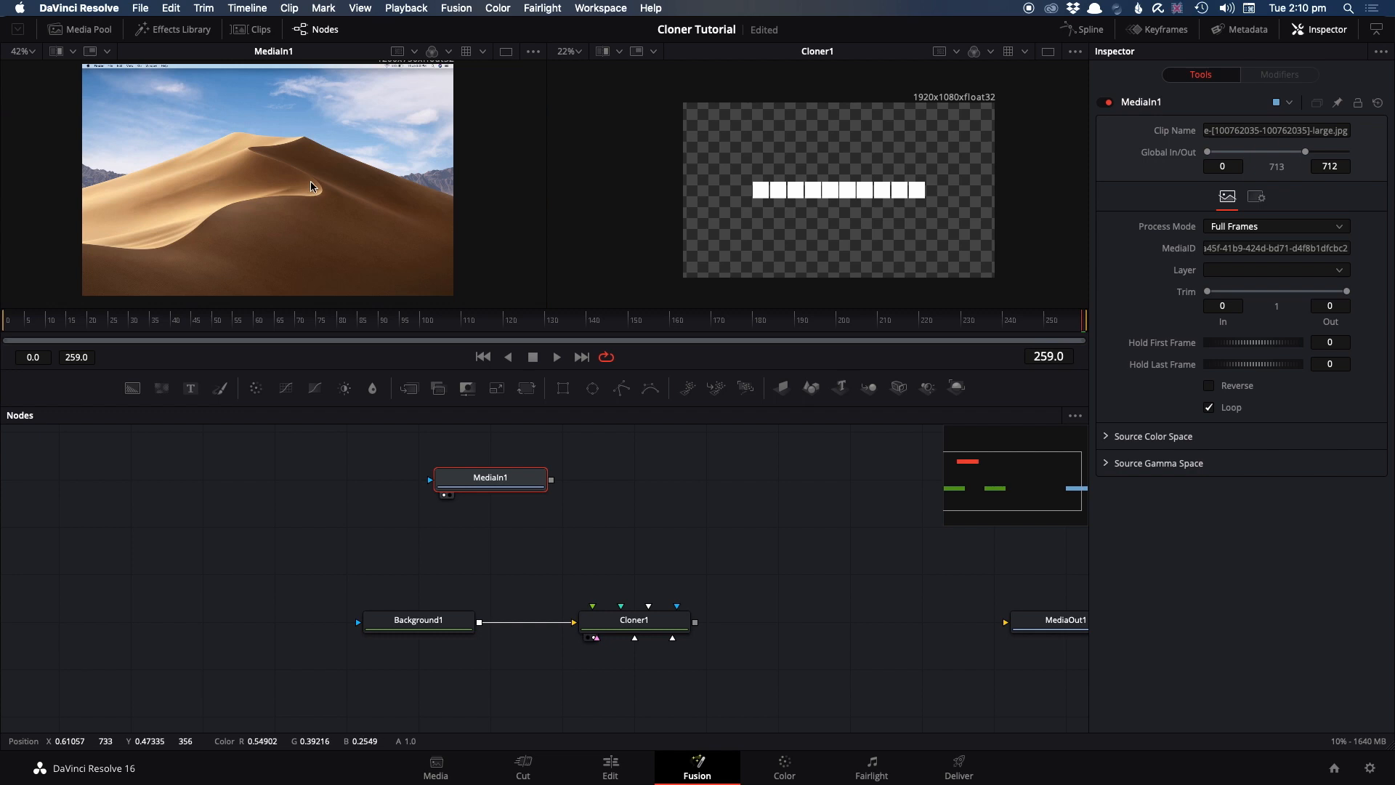
{"action": "key", "text": "shift+space"}
{"action": "type", "text": "xf"}
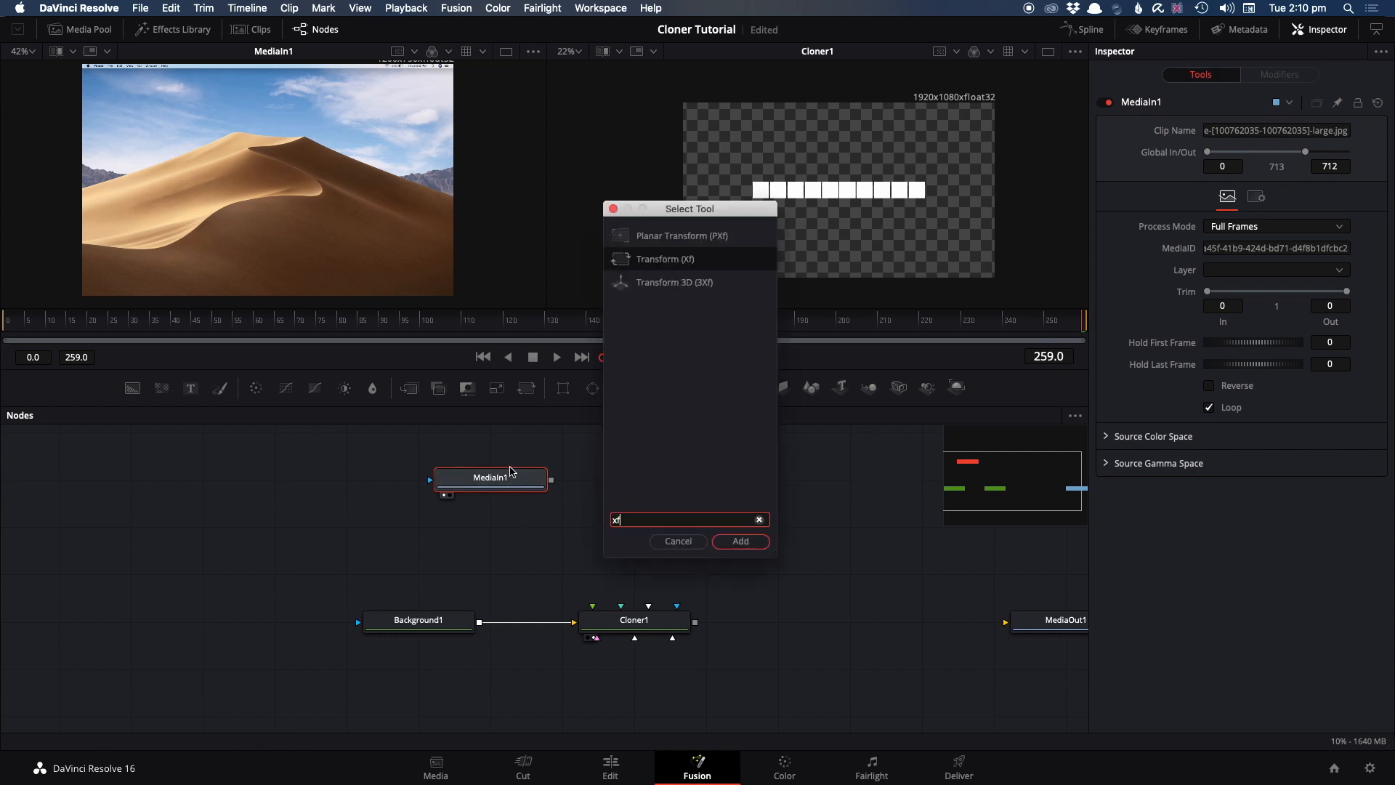
{"action": "key", "text": "Return"}
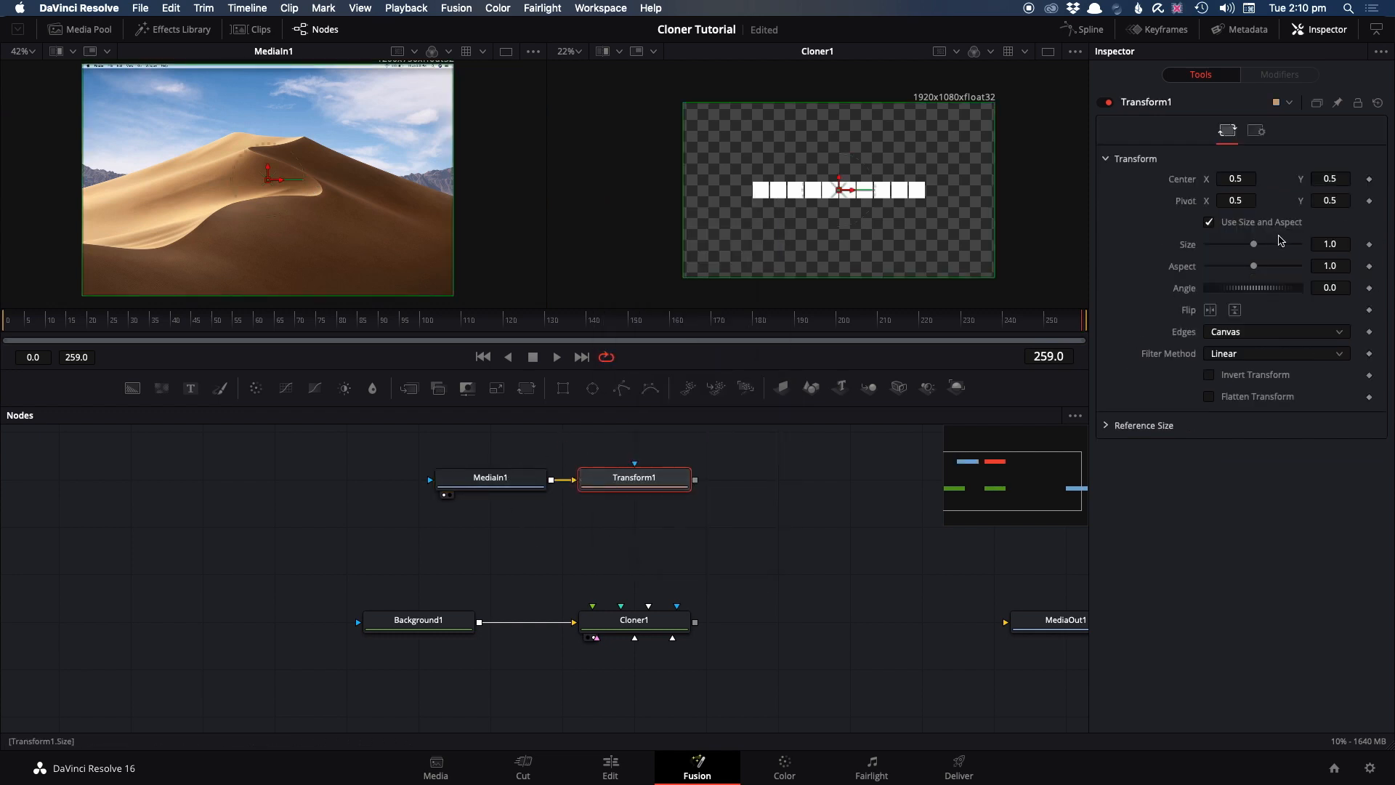
Scale Transform1 to a size of 0.28 and connect its output to Cloner1 in place of Background1
{"action": "left_click_drag", "start_coordinate": [1254, 249], "coordinate": [1221, 247]}
{"action": "left_click_drag", "start_coordinate": [695, 480], "coordinate": [573, 623]}
{"action": "scroll", "coordinate": [826, 194], "scroll_direction": "up", "scroll_amount": 4}
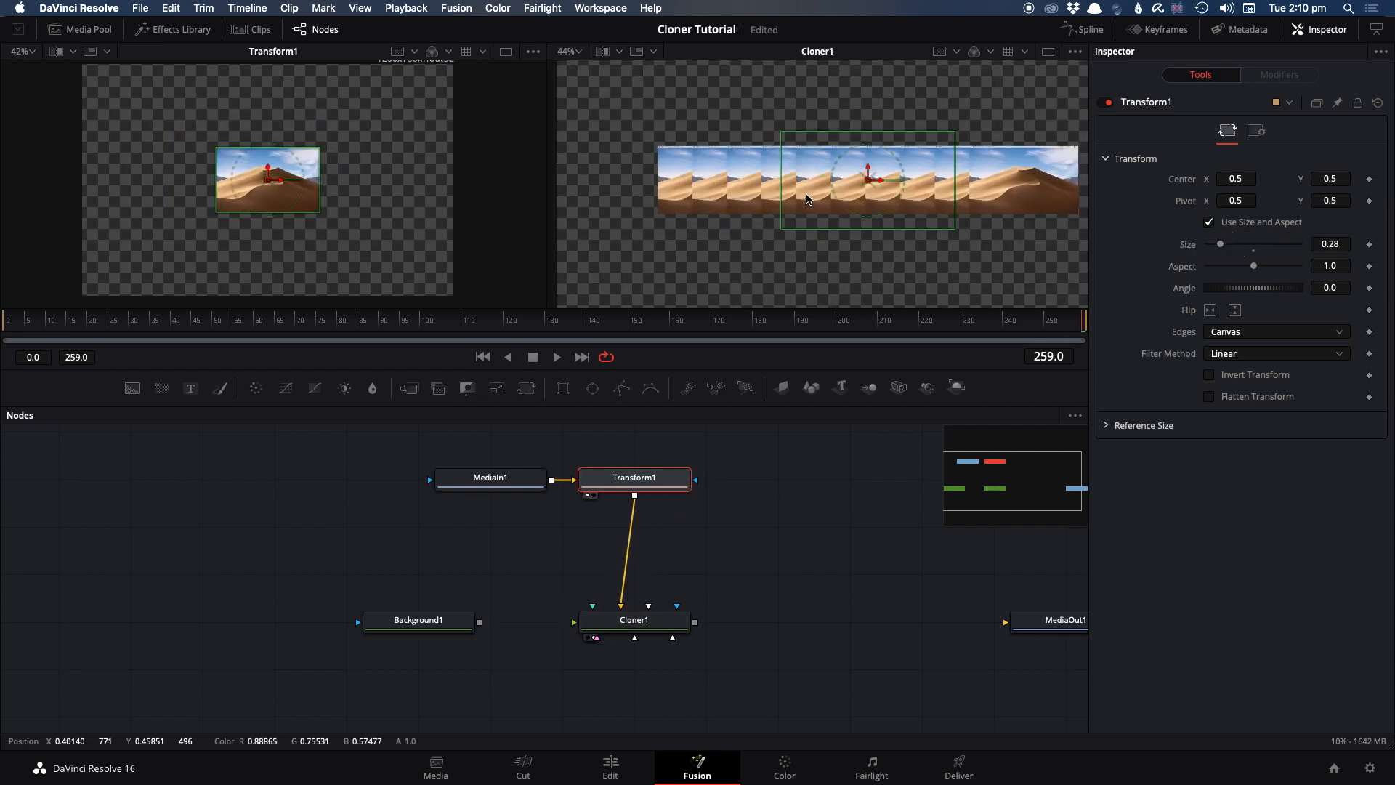
{"action": "scroll", "coordinate": [826, 193], "scroll_direction": "down", "scroll_amount": 4}
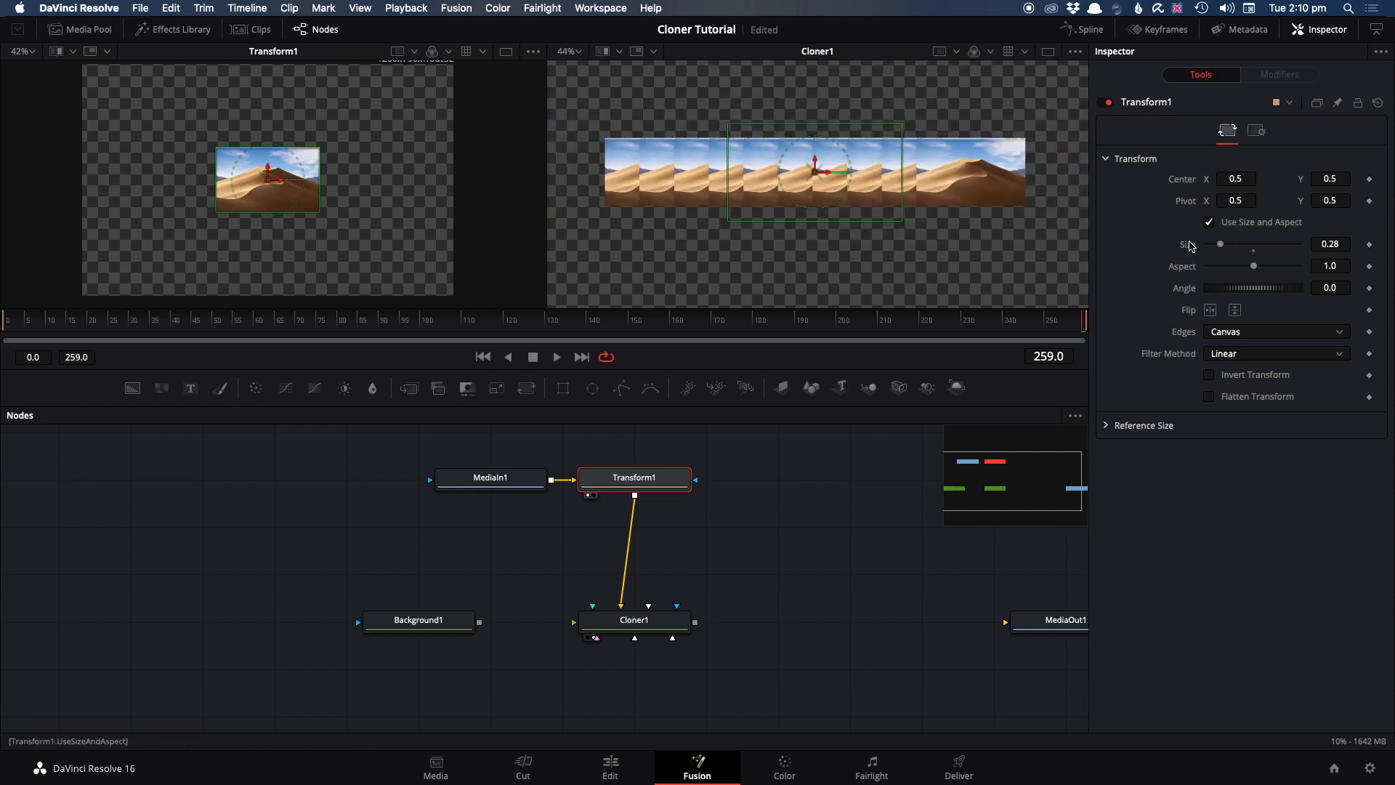
Set Cloner1's size to 1.13 and its apply mode to Screen
{"action": "left_click", "coordinate": [665, 619]}
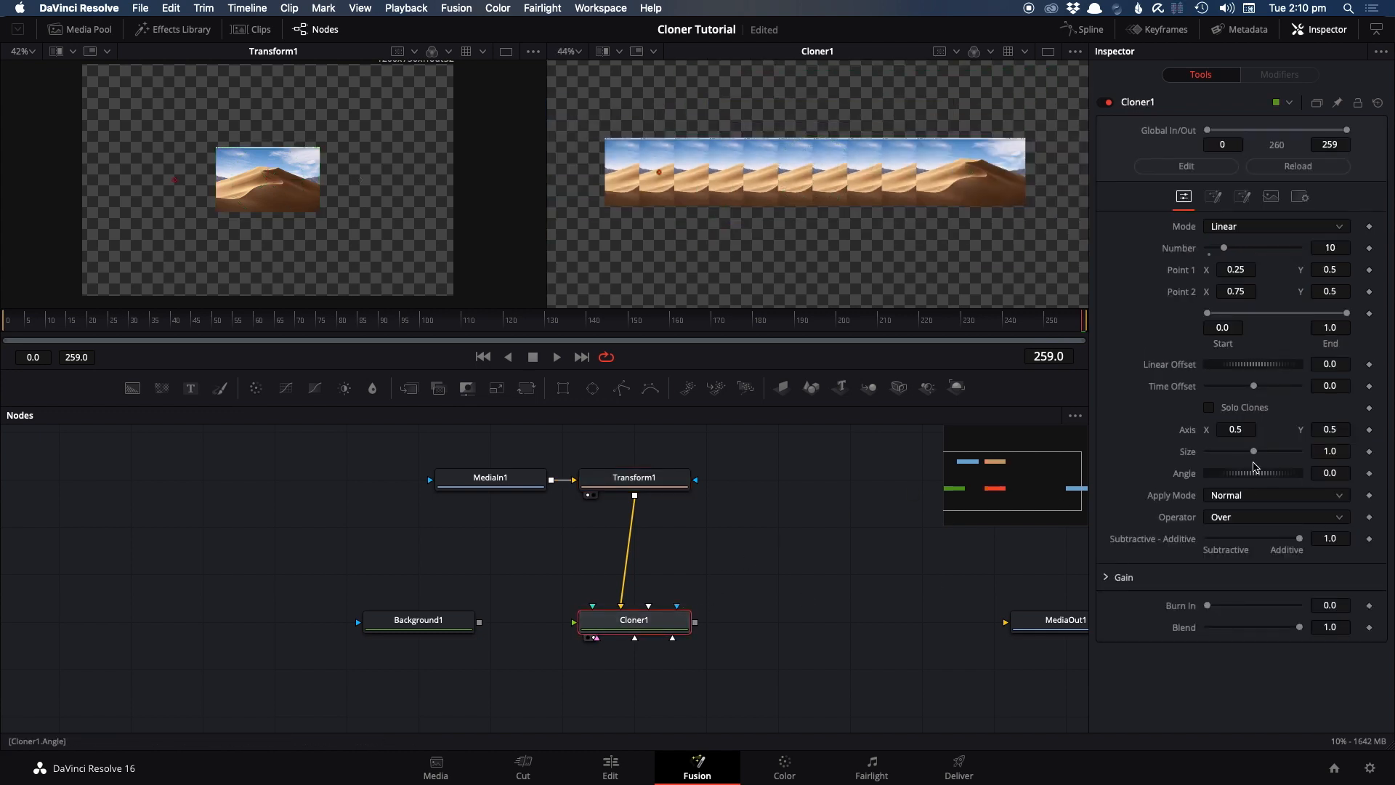
{"action": "left_click_drag", "start_coordinate": [1256, 455], "coordinate": [1257, 454]}
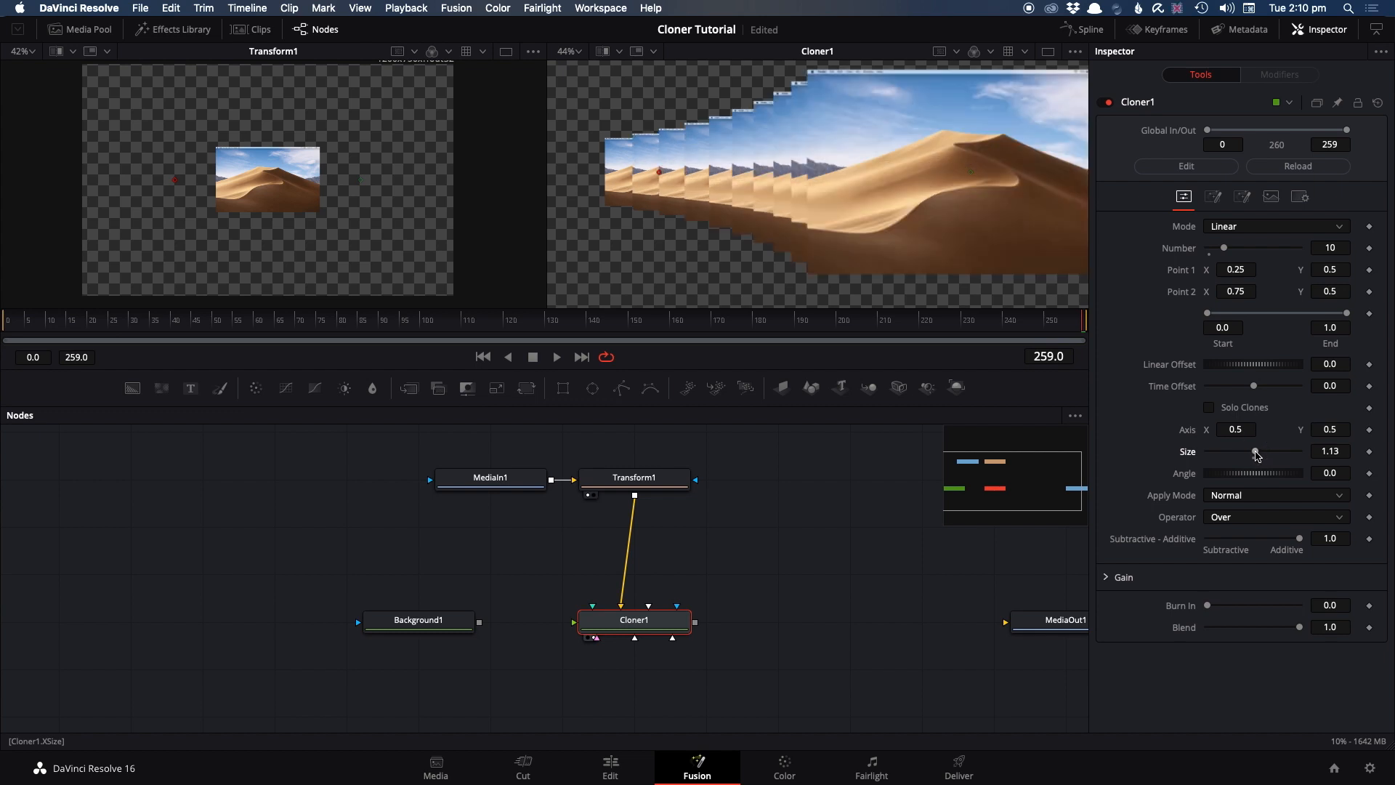
{"action": "left_click", "coordinate": [1231, 495]}
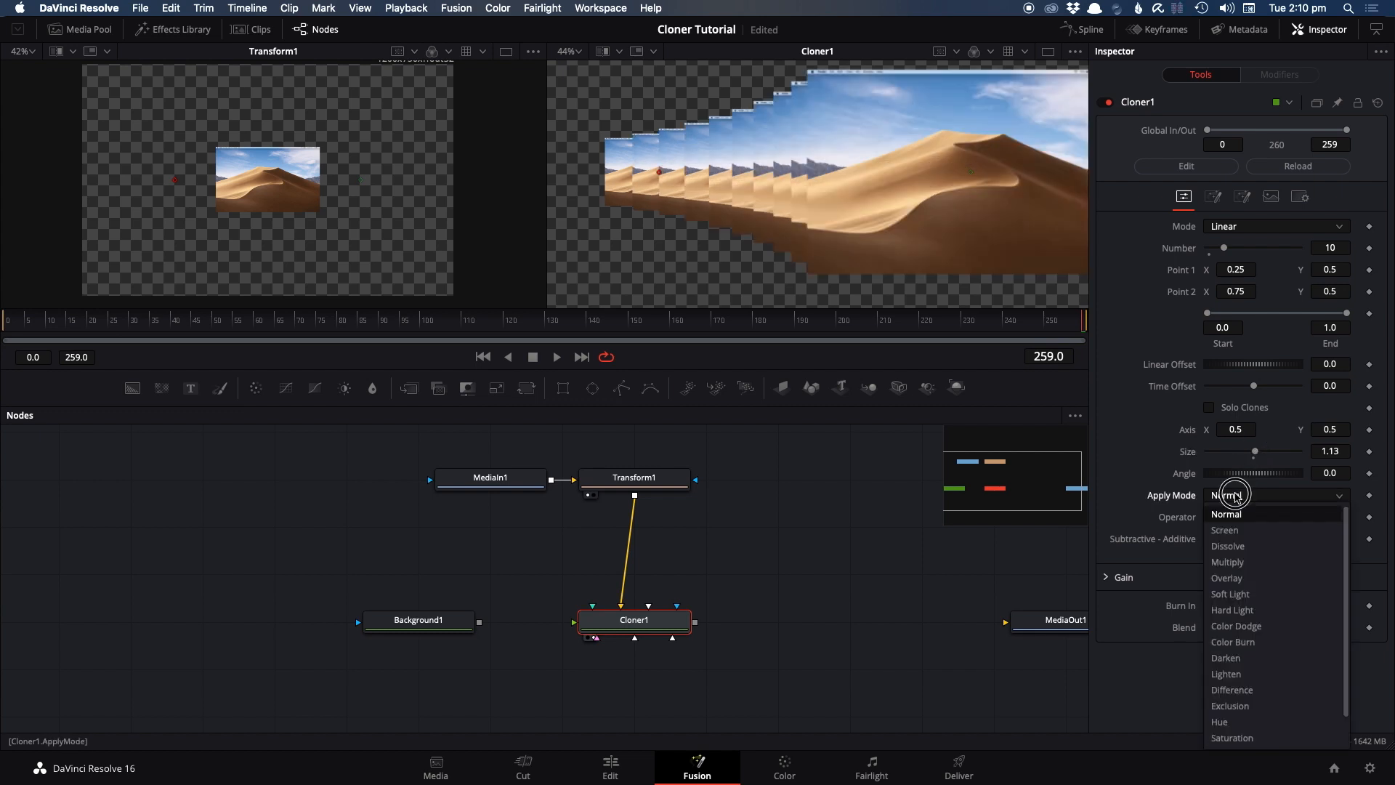
{"action": "left_click", "coordinate": [1246, 531]}
Try the Soft Light, Color Burn and Lighten apply modes on the overlapping image clones
{"action": "left_click", "coordinate": [1242, 495]}
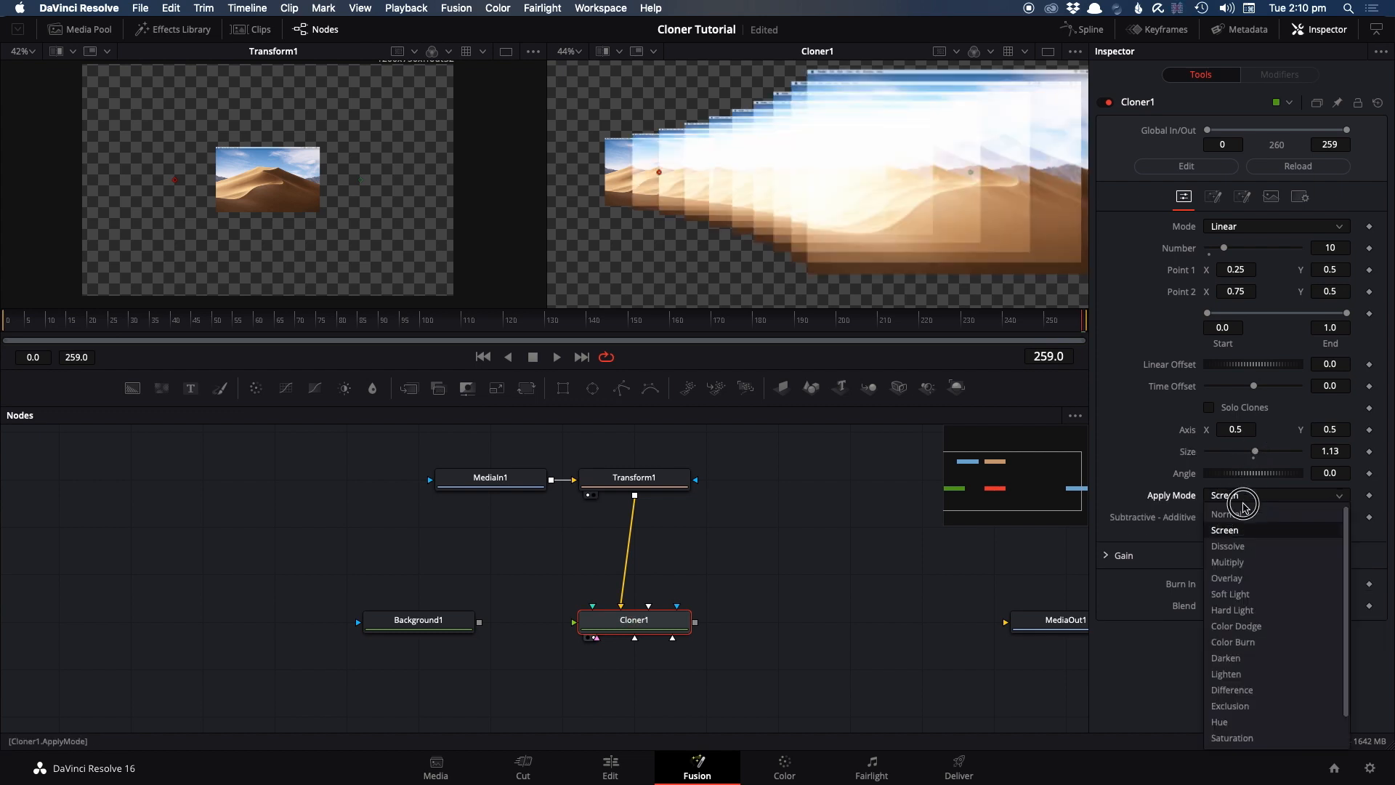
{"action": "left_click", "coordinate": [1247, 593]}
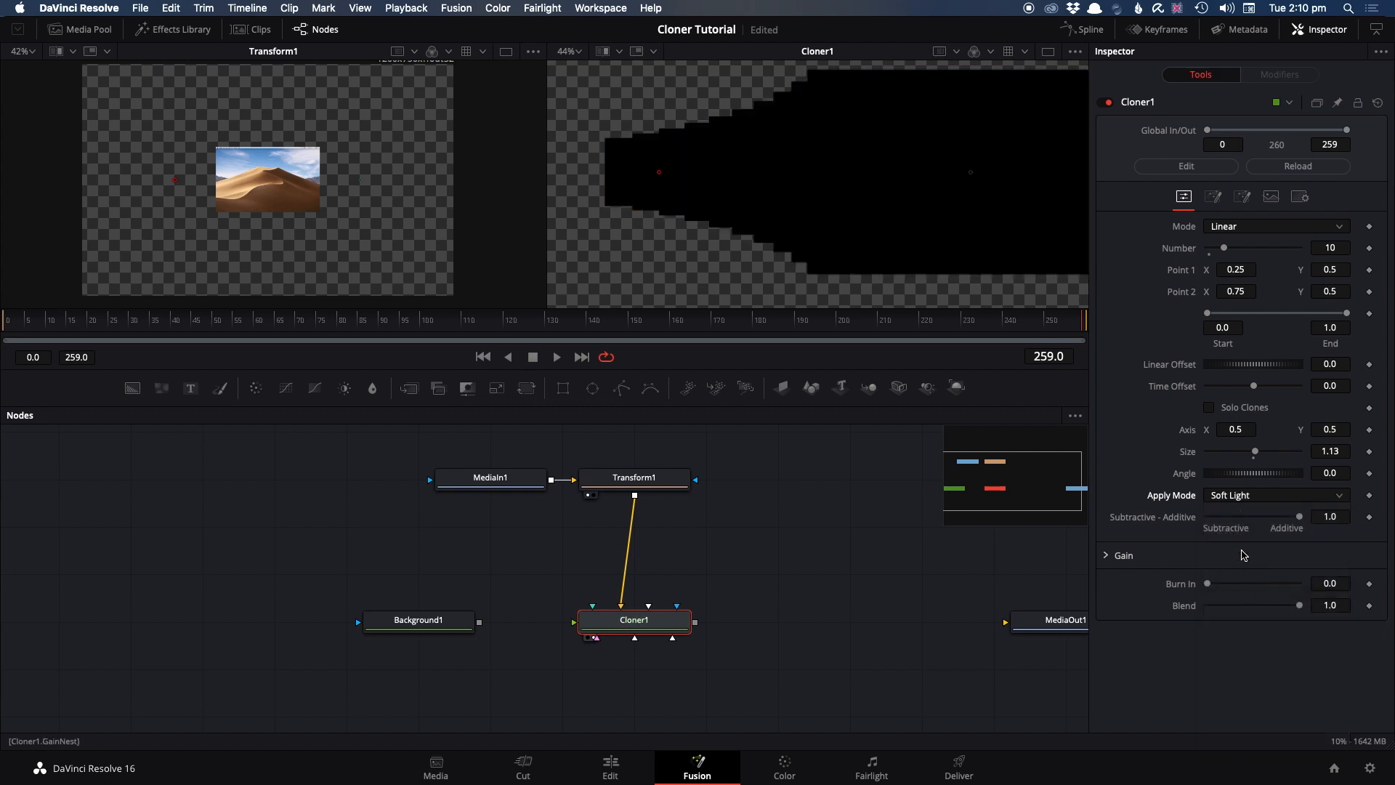
{"action": "left_click", "coordinate": [1221, 495]}
{"action": "left_click", "coordinate": [1238, 639]}
{"action": "left_click", "coordinate": [1236, 495]}
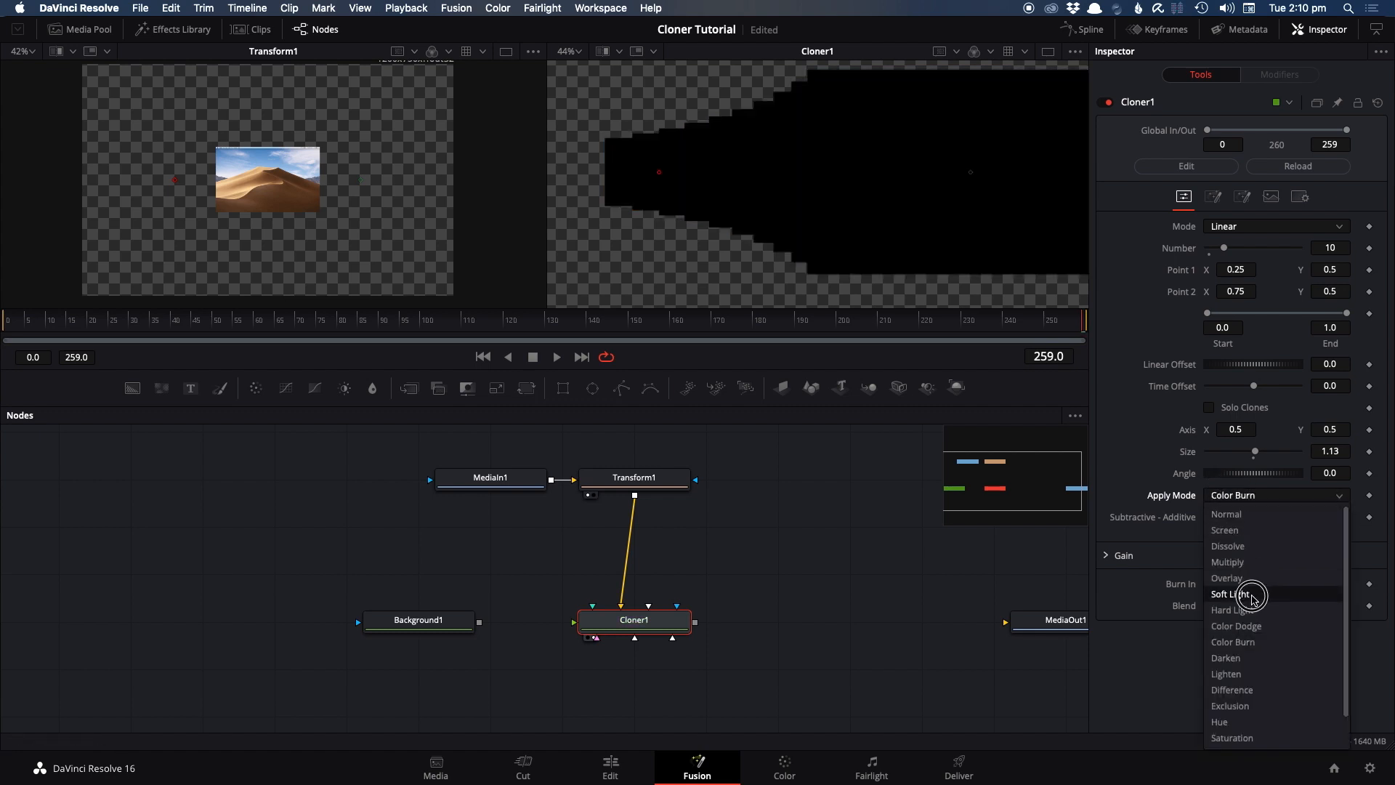
{"action": "left_click", "coordinate": [1261, 676]}
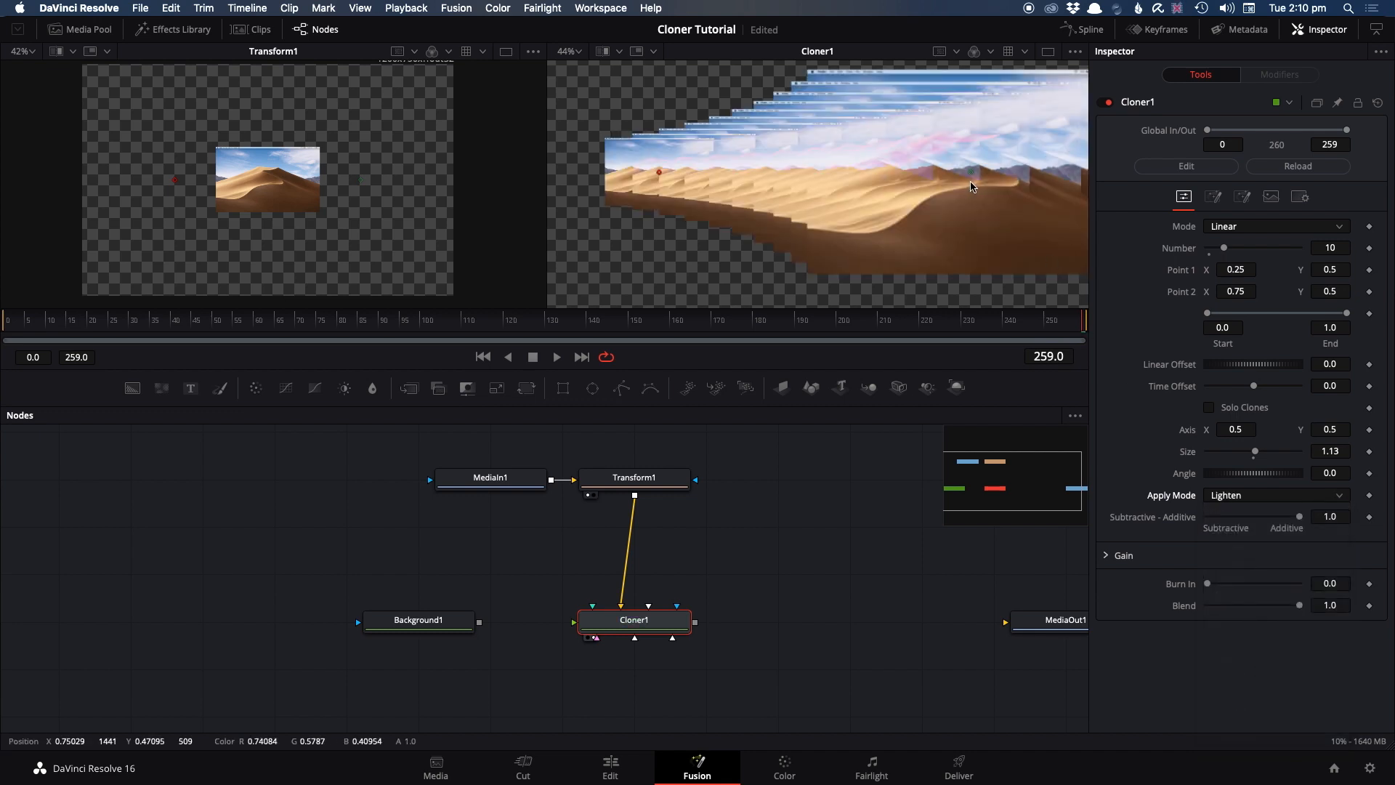
{"action": "scroll", "coordinate": [812, 165], "scroll_direction": "down", "scroll_amount": 1}
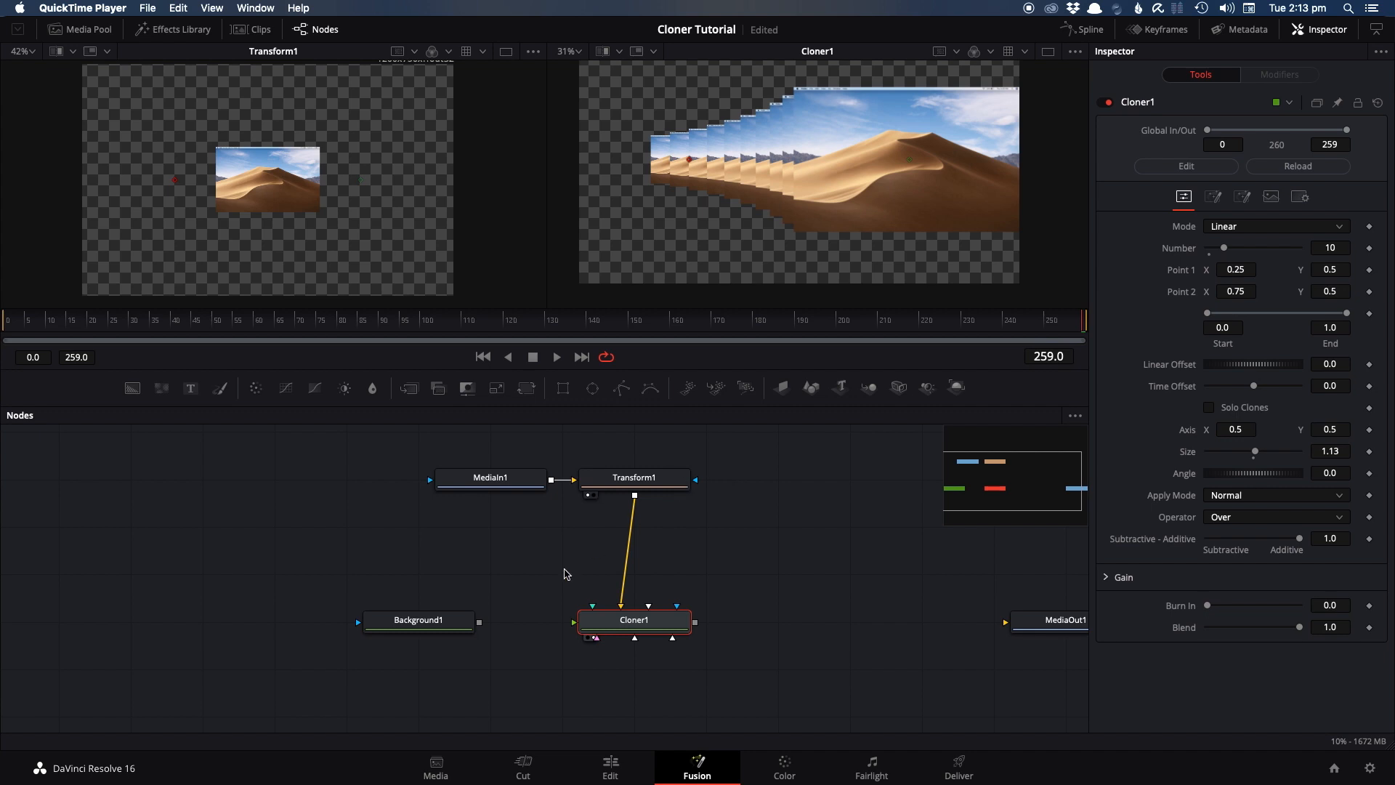
Reconnect Background1 to Cloner1 in place of Transform1 and set Subtractive - Additive to 0.0
{"action": "left_click_drag", "start_coordinate": [480, 622], "coordinate": [622, 616]}
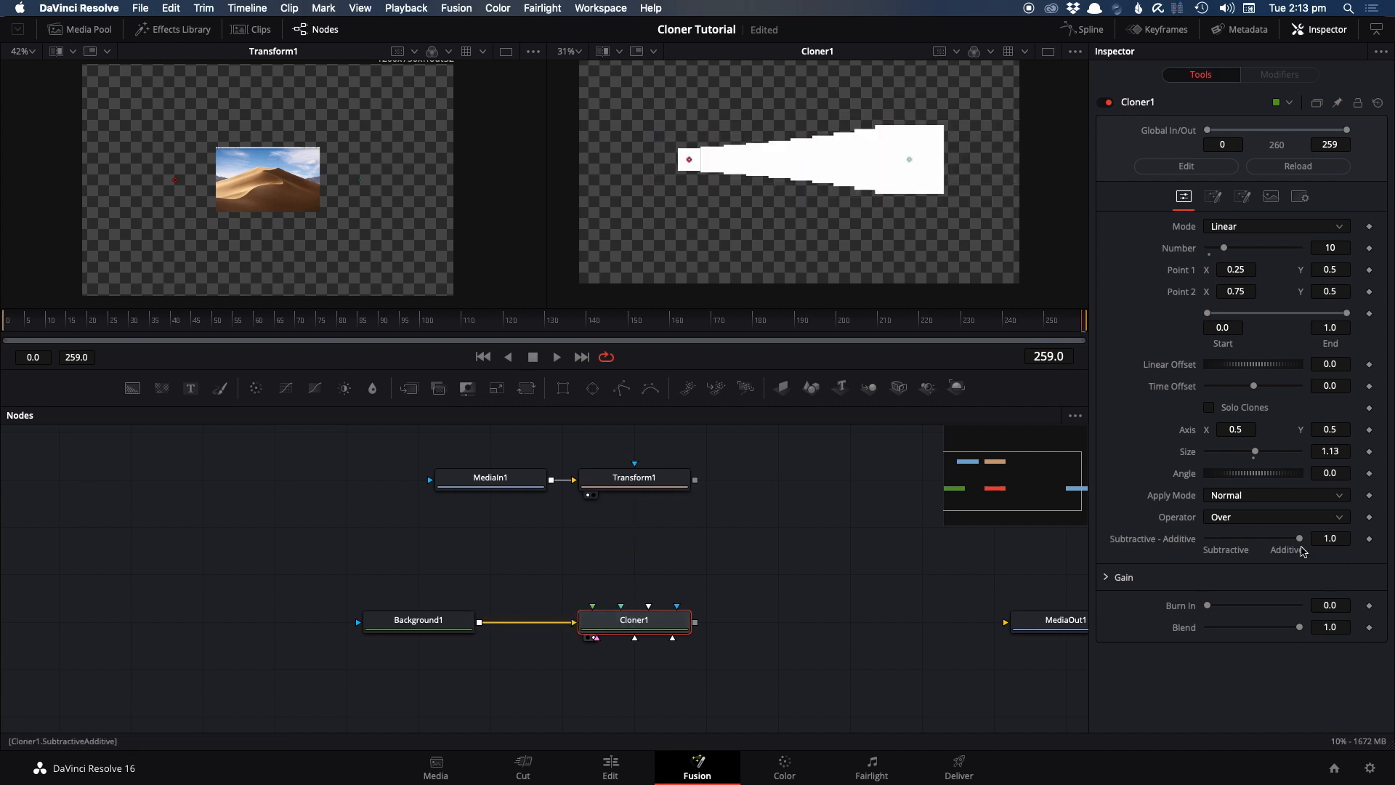
{"action": "left_click_drag", "start_coordinate": [1299, 540], "coordinate": [1181, 534]}
{"action": "scroll", "coordinate": [897, 198], "scroll_direction": "up", "scroll_amount": 4}
{"action": "left_click_drag", "start_coordinate": [895, 195], "coordinate": [1026, 284]}
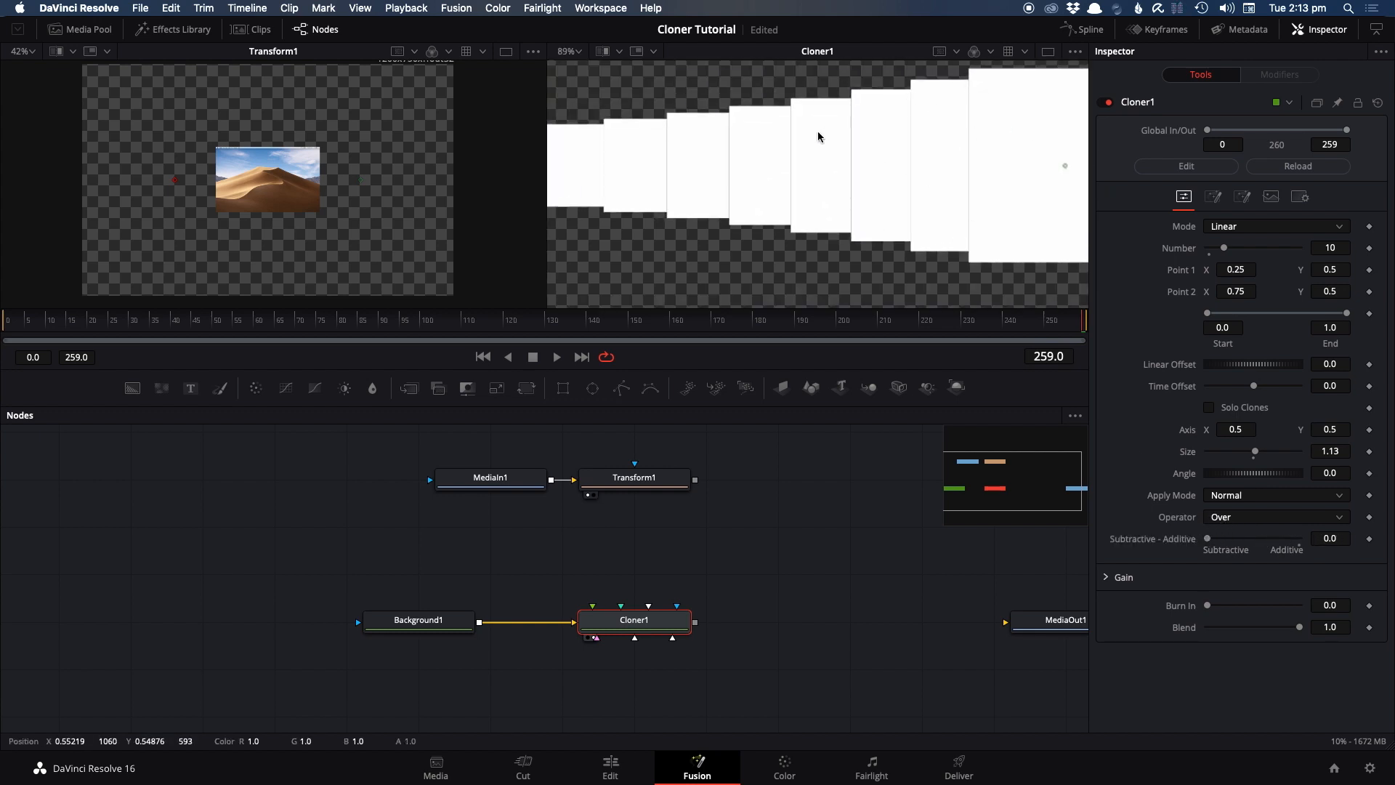
{"action": "scroll", "coordinate": [871, 160], "scroll_direction": "down", "scroll_amount": 4}
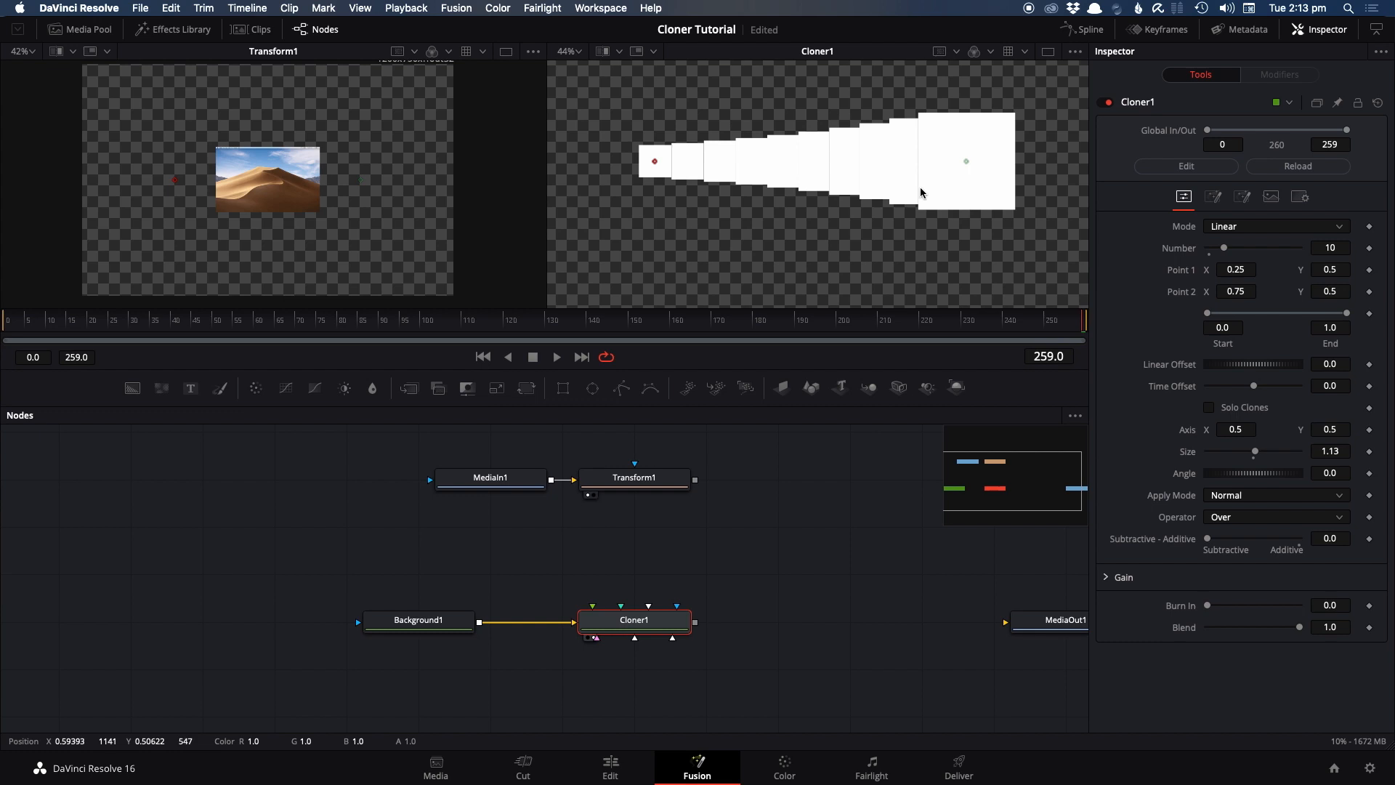
Return Cloner1's Subtractive - Additive value to 1.0 and reset the clone size to 1.0
{"action": "left_click_drag", "start_coordinate": [1209, 542], "coordinate": [1311, 558]}
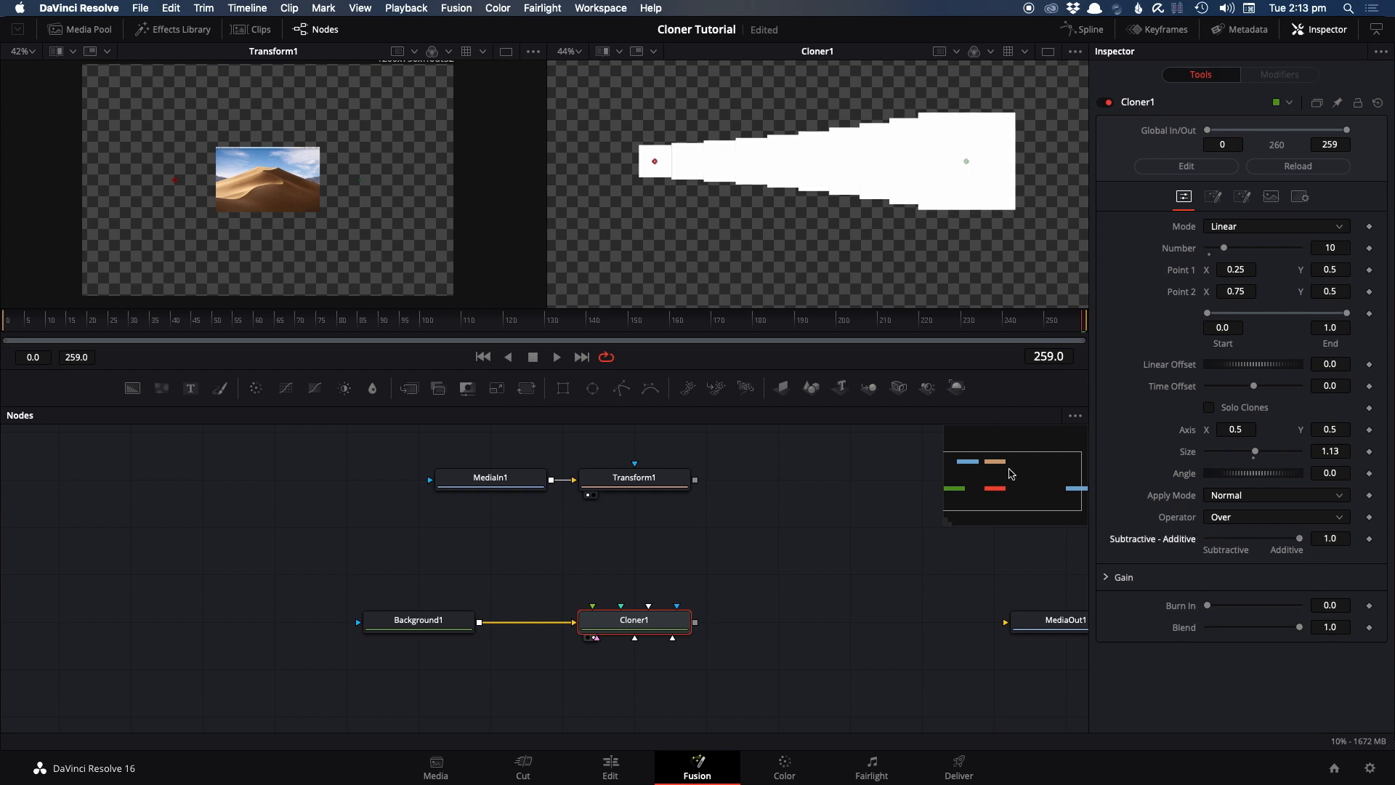
{"action": "left_click", "coordinate": [1254, 458]}
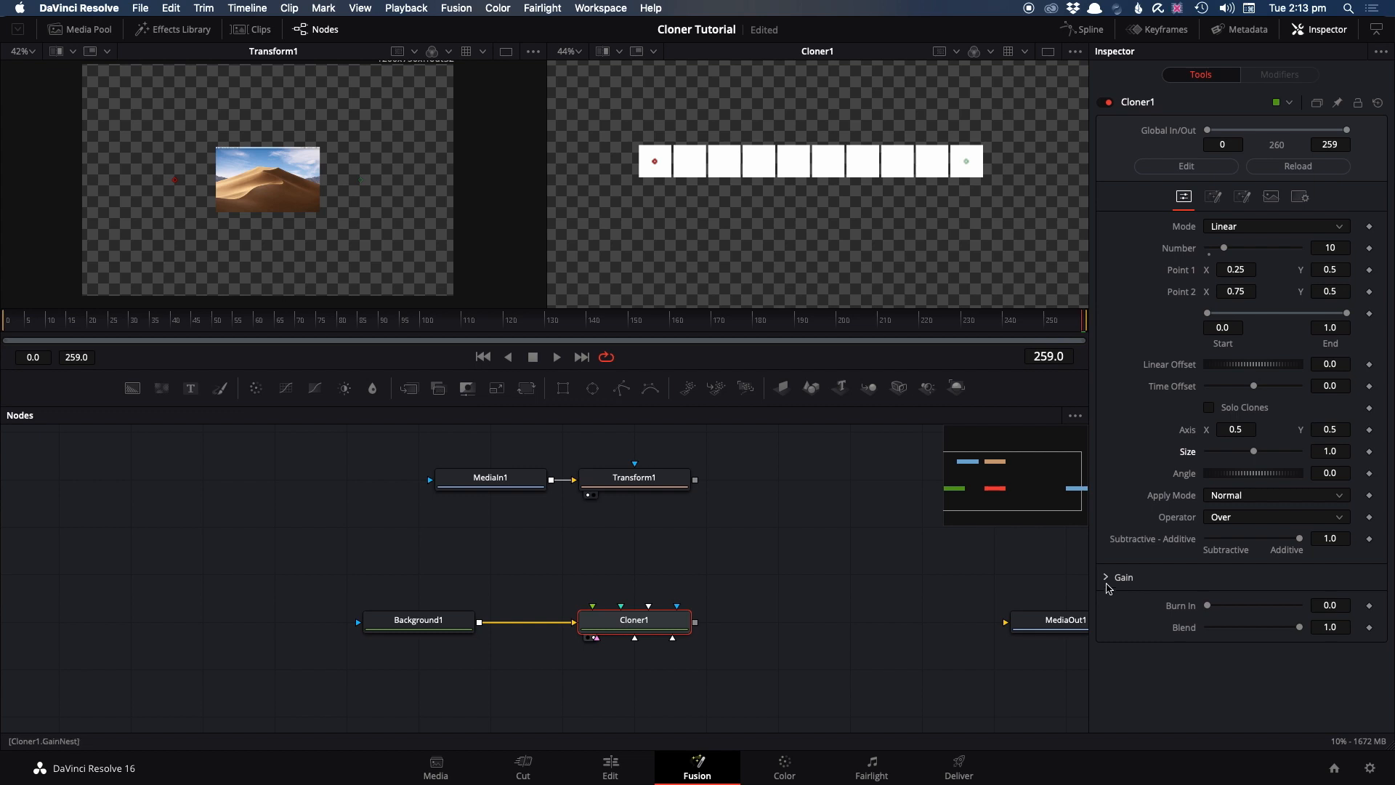
Set Cloner1's gain to 0.772 red, 0.535 green and 0.811 blue, with alpha gain at 1.0
{"action": "left_click", "coordinate": [1107, 580]}
{"action": "mouse_move", "coordinate": [1298, 598]}
{"action": "left_mouse_down"}
{"action": "mouse_move", "coordinate": [1232, 597]}
{"action": "mouse_move", "coordinate": [1268, 619]}
{"action": "mouse_move", "coordinate": [1272, 641]}
{"action": "left_mouse_up"}
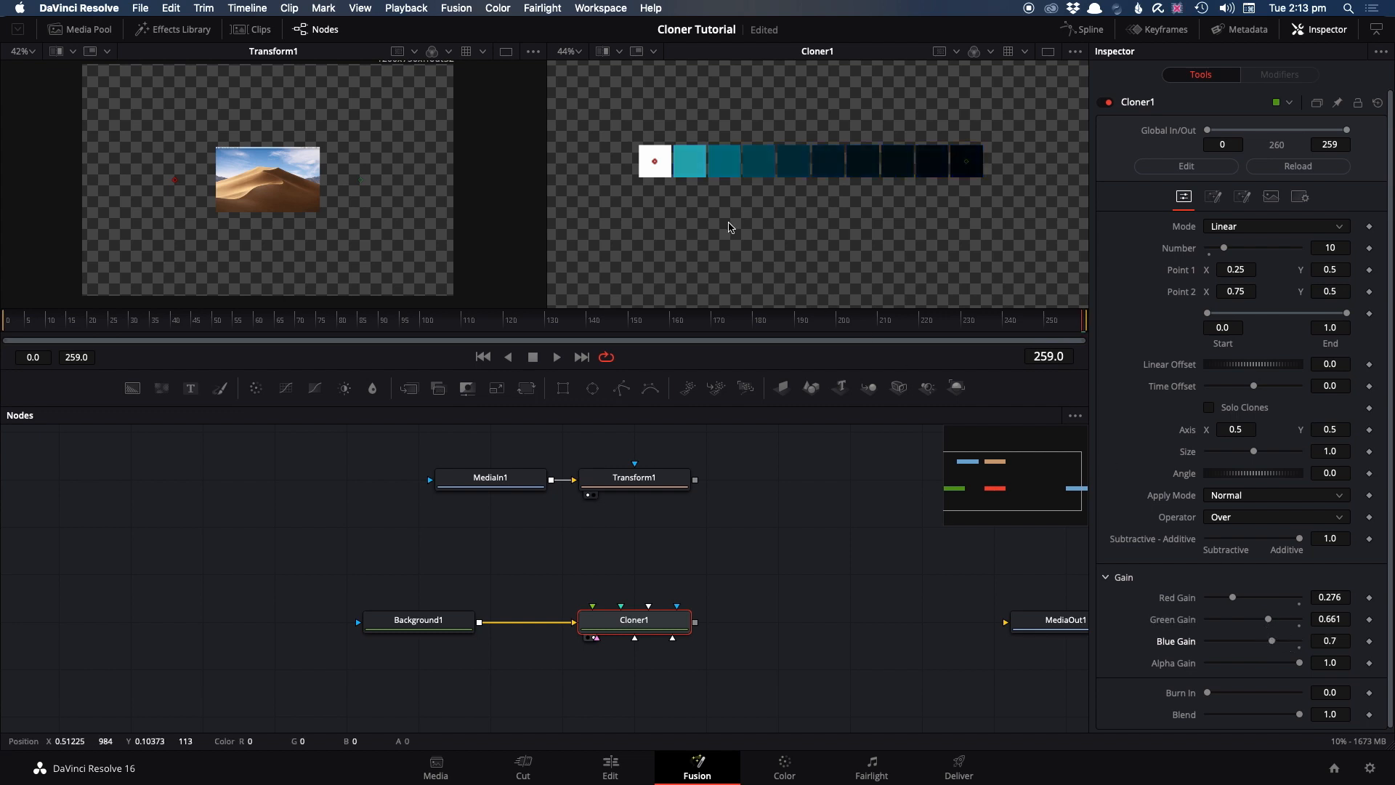
{"action": "mouse_move", "coordinate": [1300, 662]}
{"action": "left_mouse_down"}
{"action": "mouse_move", "coordinate": [1201, 644]}
{"action": "mouse_move", "coordinate": [1264, 641]}
{"action": "mouse_move", "coordinate": [1288, 622]}
{"action": "mouse_move", "coordinate": [1278, 597]}
{"action": "mouse_move", "coordinate": [1259, 619]}
{"action": "mouse_move", "coordinate": [1282, 641]}
{"action": "mouse_move", "coordinate": [1221, 657]}
{"action": "mouse_move", "coordinate": [1302, 662]}
{"action": "left_mouse_up"}
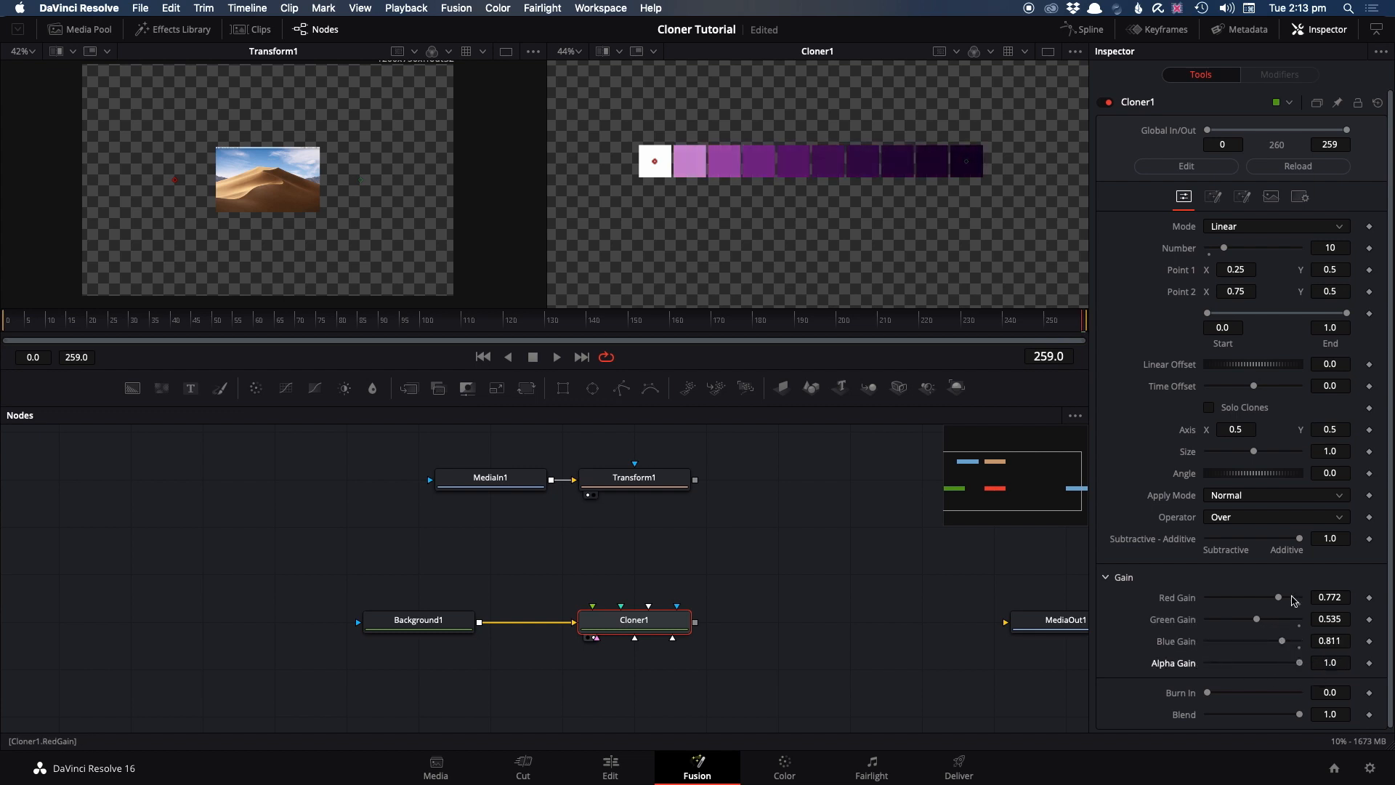
Try Cloner1's Blend at 0.748 on the fading row of clones and return it to 1.0
{"action": "scroll", "coordinate": [1292, 597], "scroll_direction": "down", "scroll_amount": 1}
{"action": "mouse_move", "coordinate": [1207, 688]}
{"action": "left_mouse_down"}
{"action": "mouse_move", "coordinate": [1304, 696]}
{"action": "mouse_move", "coordinate": [1245, 693]}
{"action": "mouse_move", "coordinate": [1293, 698]}
{"action": "mouse_move", "coordinate": [1275, 712]}
{"action": "left_mouse_up"}
{"action": "double_click", "coordinate": [1293, 690]}
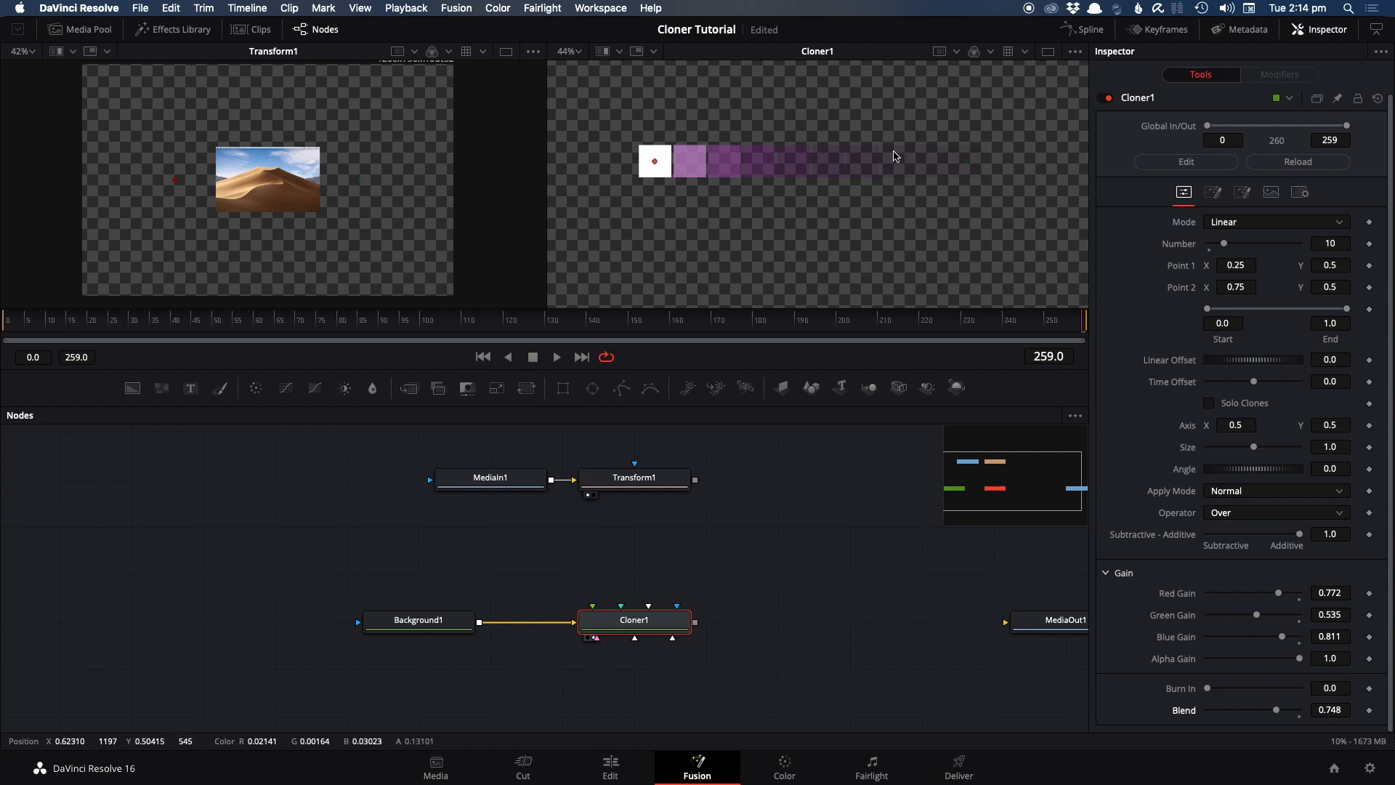
{"action": "mouse_move", "coordinate": [1277, 712]}
{"action": "left_mouse_down"}
{"action": "mouse_move", "coordinate": [1220, 716]}
{"action": "mouse_move", "coordinate": [1316, 732]}
{"action": "left_mouse_up"}
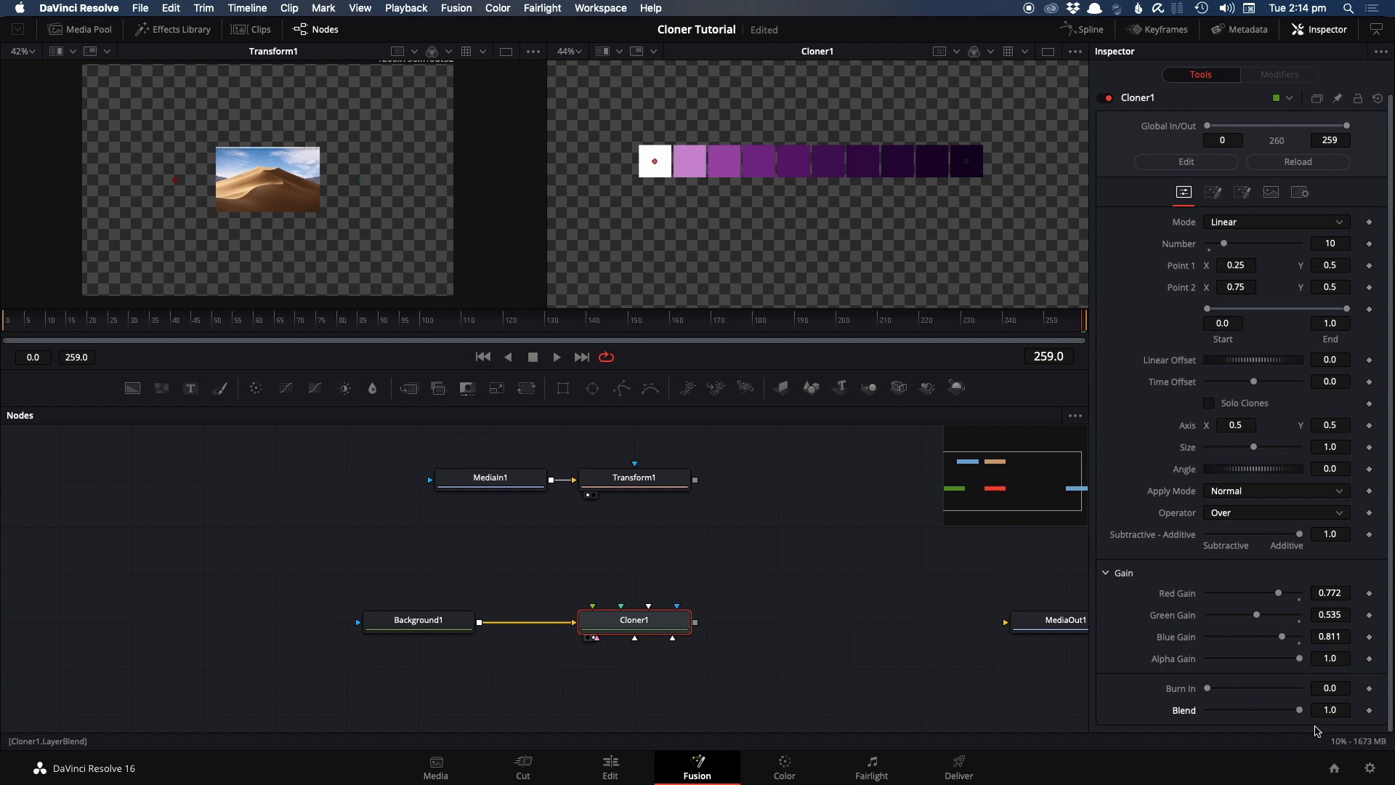
Switch Cloner1's mode to Radial and lower its Blend to 0.724
{"action": "left_click", "coordinate": [1228, 221]}
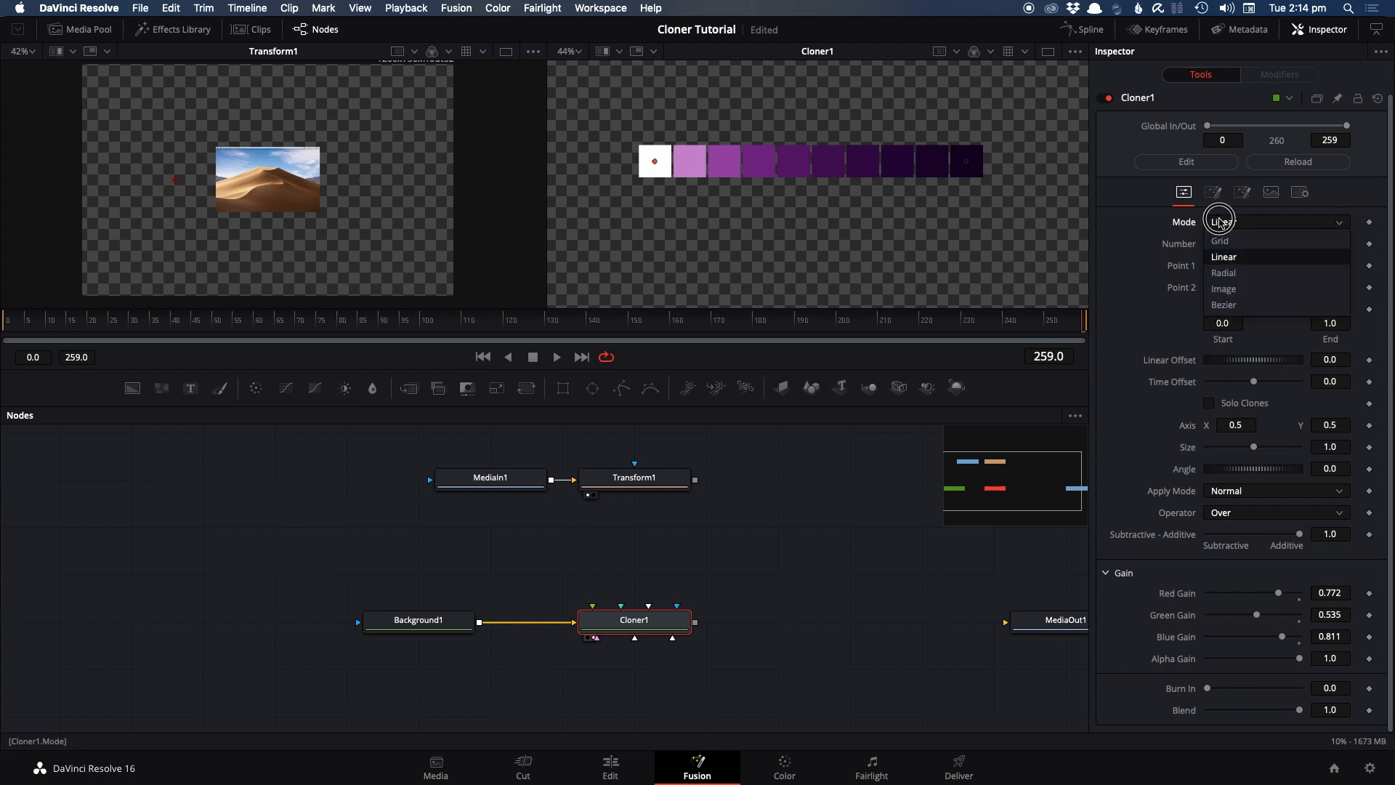
{"action": "left_click", "coordinate": [1237, 271]}
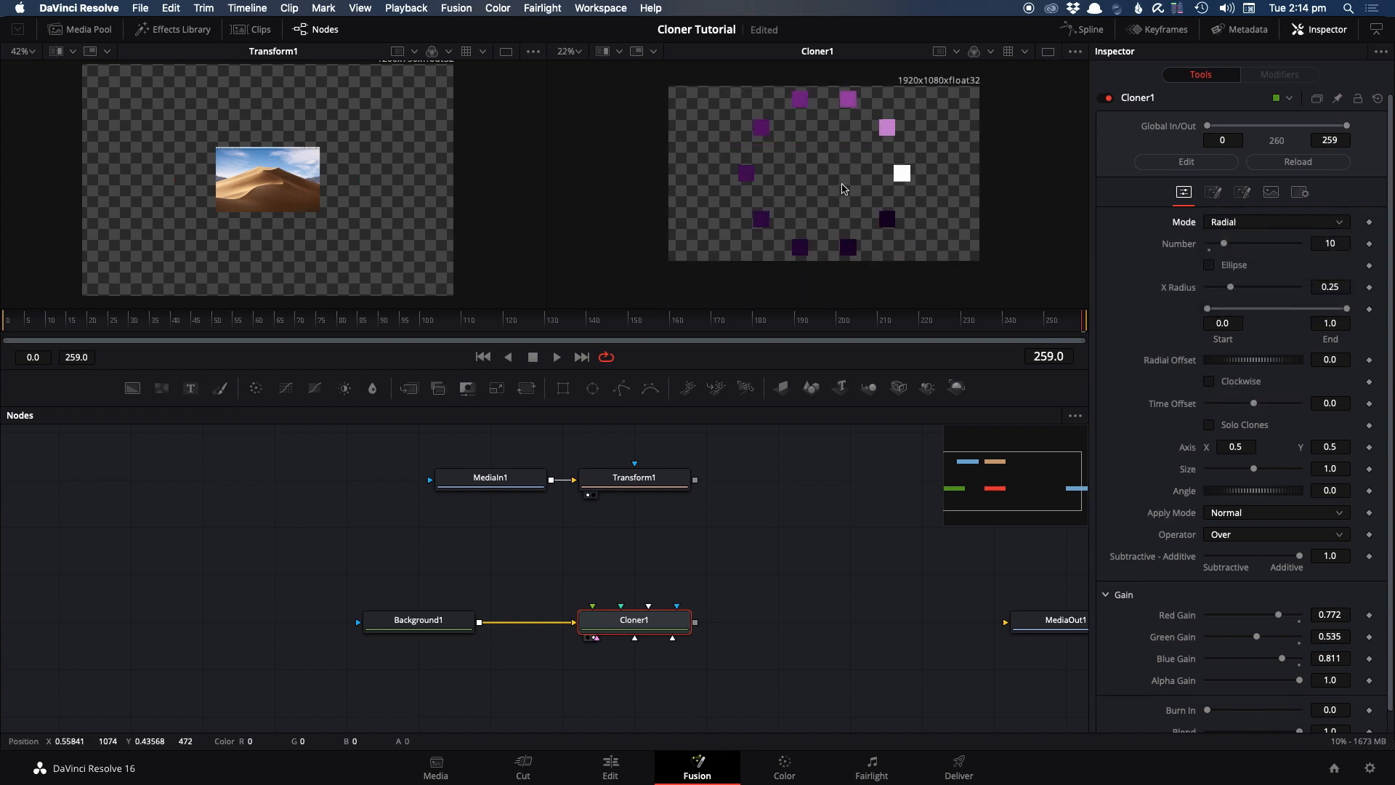
{"action": "scroll", "coordinate": [1285, 716], "scroll_direction": "down", "scroll_amount": 1}
{"action": "left_click_drag", "start_coordinate": [1299, 715], "coordinate": [1274, 710]}
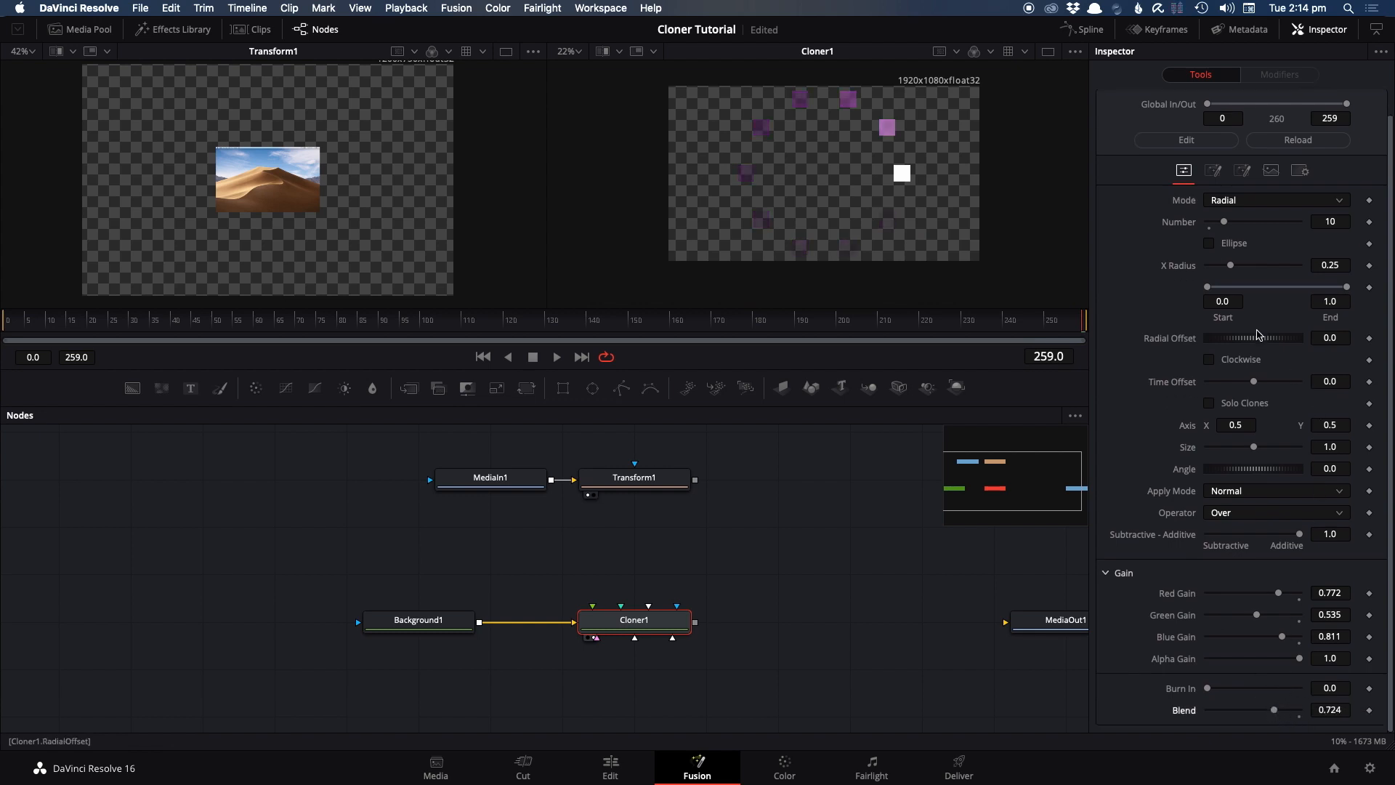
Reduce the write-on end of the radial clone ring and change its Radial Offset
{"action": "left_click_drag", "start_coordinate": [1348, 288], "coordinate": [1278, 288]}
{"action": "mouse_move", "coordinate": [1249, 346]}
{"action": "left_mouse_down"}
{"action": "mouse_move", "coordinate": [1332, 346]}
{"action": "mouse_move", "coordinate": [1162, 338]}
{"action": "mouse_move", "coordinate": [794, 246]}
{"action": "left_mouse_up"}
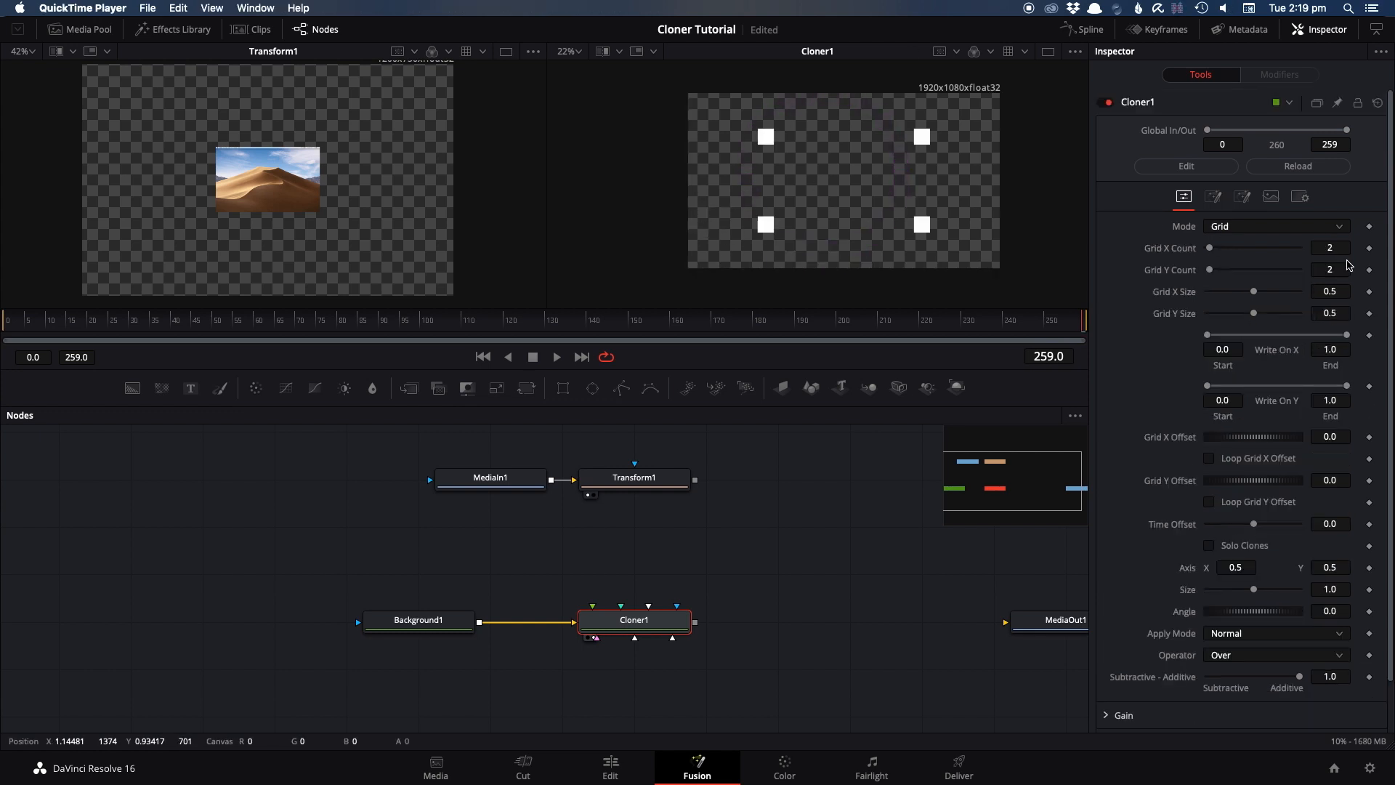
Set the clone grid to 7 by 5 with X size 0.89 and Y size 0.677, and open Cloner1's Jitter settings
{"action": "left_click_drag", "start_coordinate": [1217, 253], "coordinate": [1264, 313]}
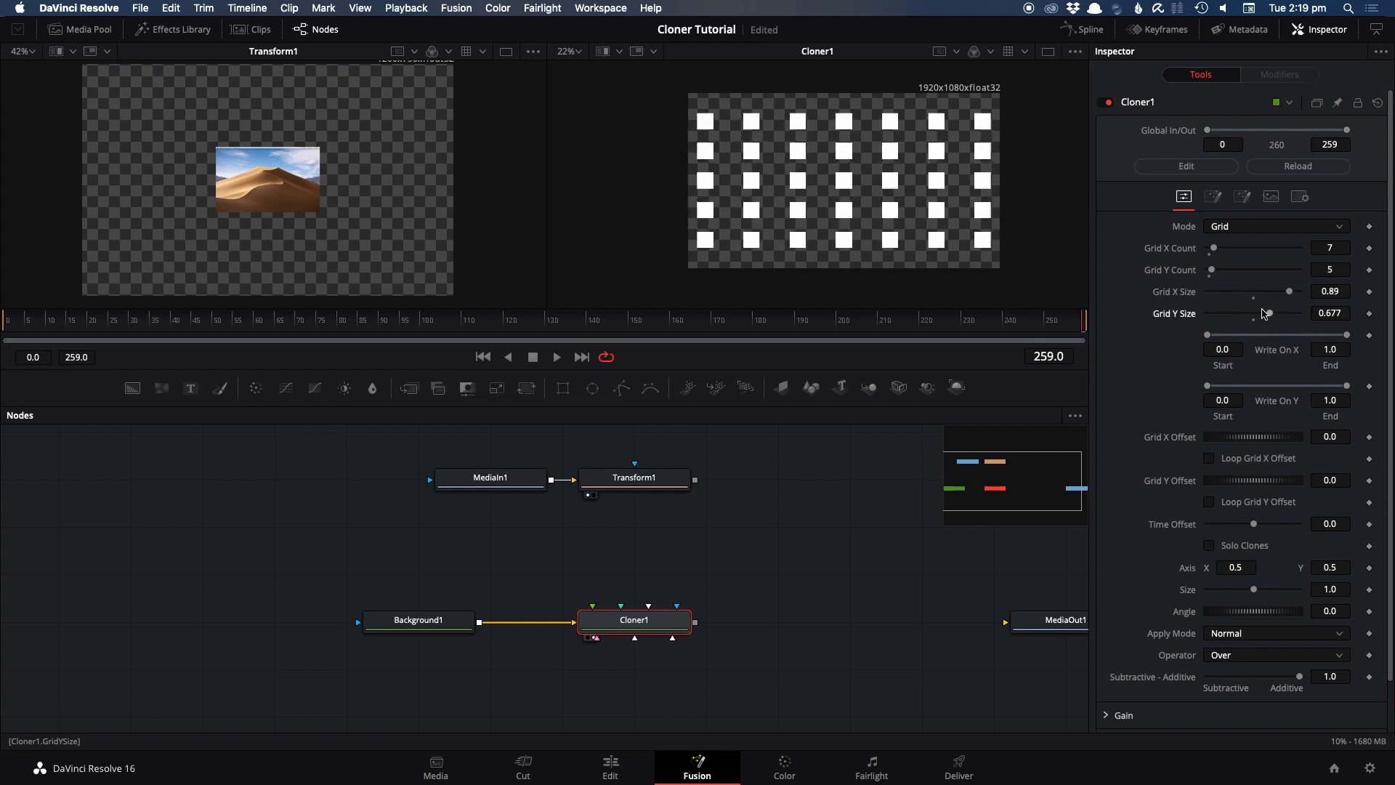
{"action": "left_click", "coordinate": [1214, 196]}
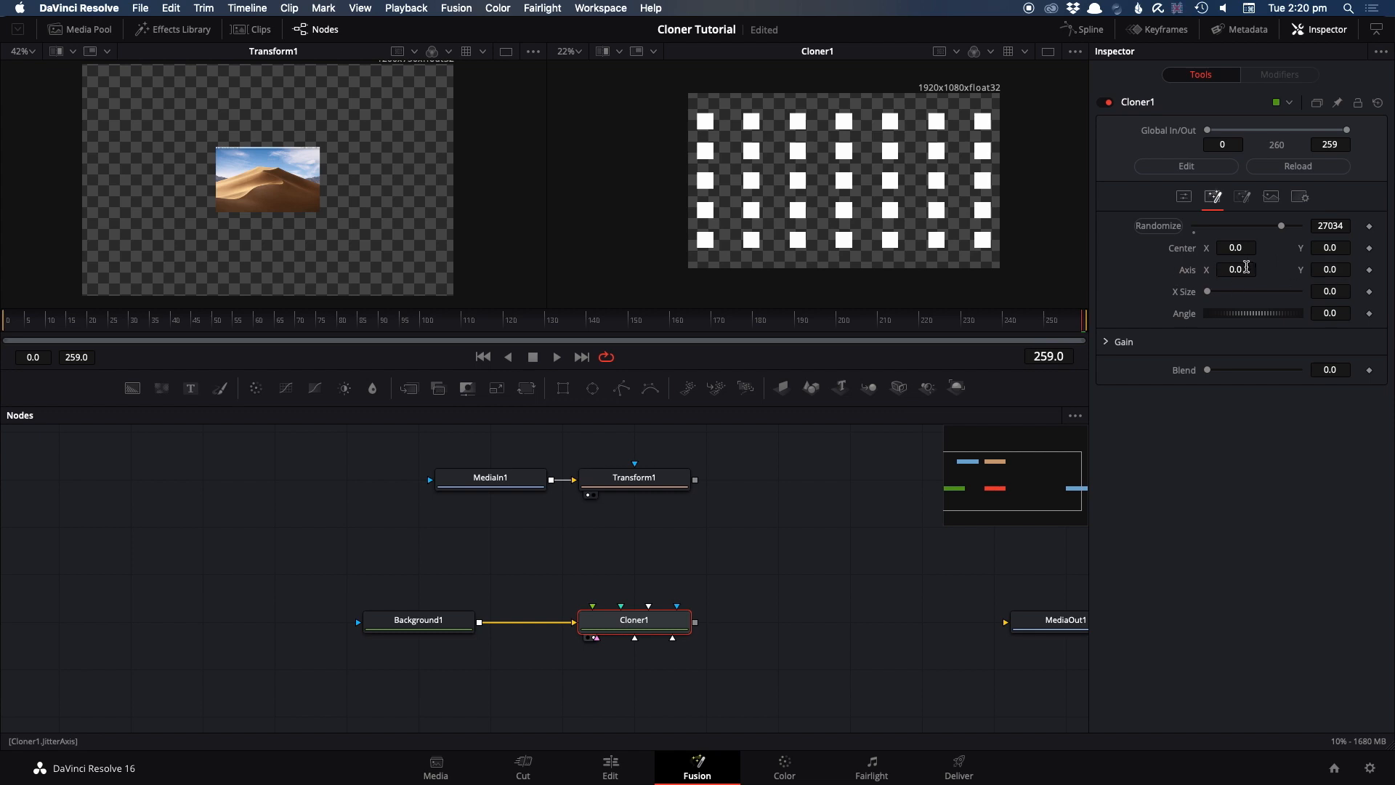
Try an Axis X jitter of 0.024 plus some Axis Y jitter on the clones, randomizing the pattern repeatedly
{"action": "left_click_drag", "start_coordinate": [1236, 272], "coordinate": [1247, 272]}
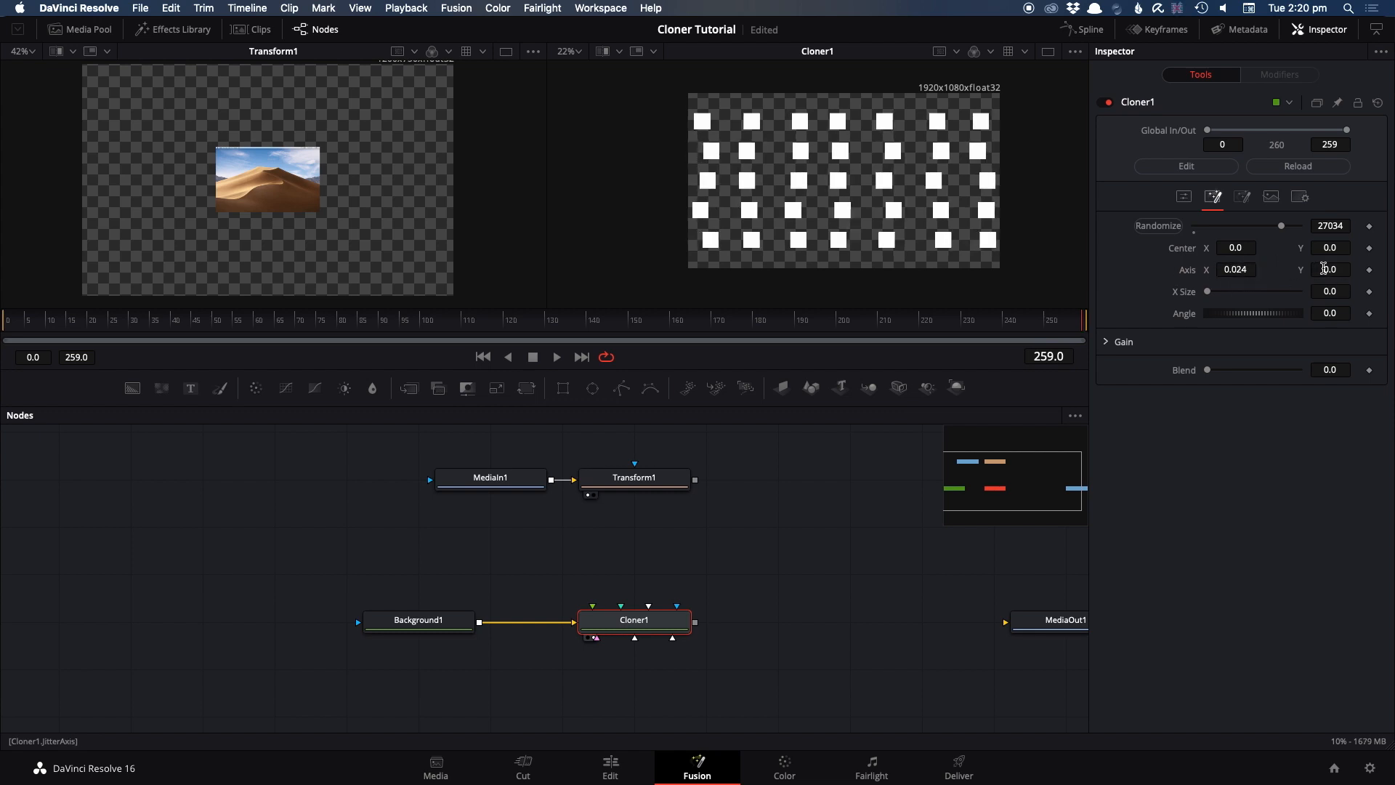
{"action": "left_click_drag", "start_coordinate": [1333, 269], "coordinate": [1350, 270]}
{"action": "left_click", "coordinate": [1167, 227]}
{"action": "left_click", "coordinate": [1168, 228]}
{"action": "left_click", "coordinate": [1168, 227]}
{"action": "left_click", "coordinate": [1167, 227]}
{"action": "left_click", "coordinate": [1168, 227]}
{"action": "left_click", "coordinate": [1167, 229]}
{"action": "left_click", "coordinate": [1168, 229]}
{"action": "left_click", "coordinate": [1168, 229]}
Adjust the Axis Y jitter, undo the axis jitter changes, and redo the grid size change that was undone with them
{"action": "left_click_drag", "start_coordinate": [1329, 270], "coordinate": [1288, 263]}
{"action": "key", "text": "super+z"}
{"action": "key", "text": "super+z"}
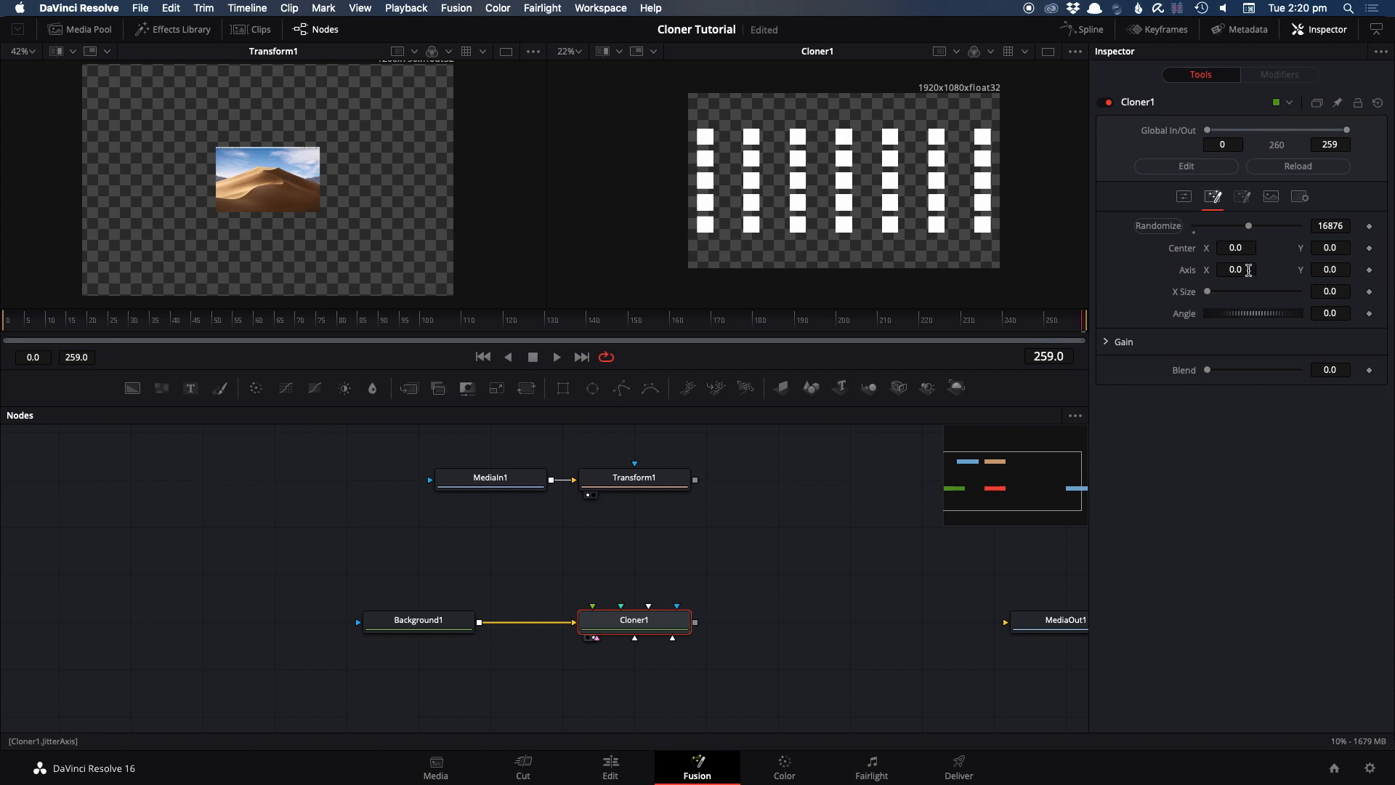
{"action": "key", "text": "super+shift+z"}
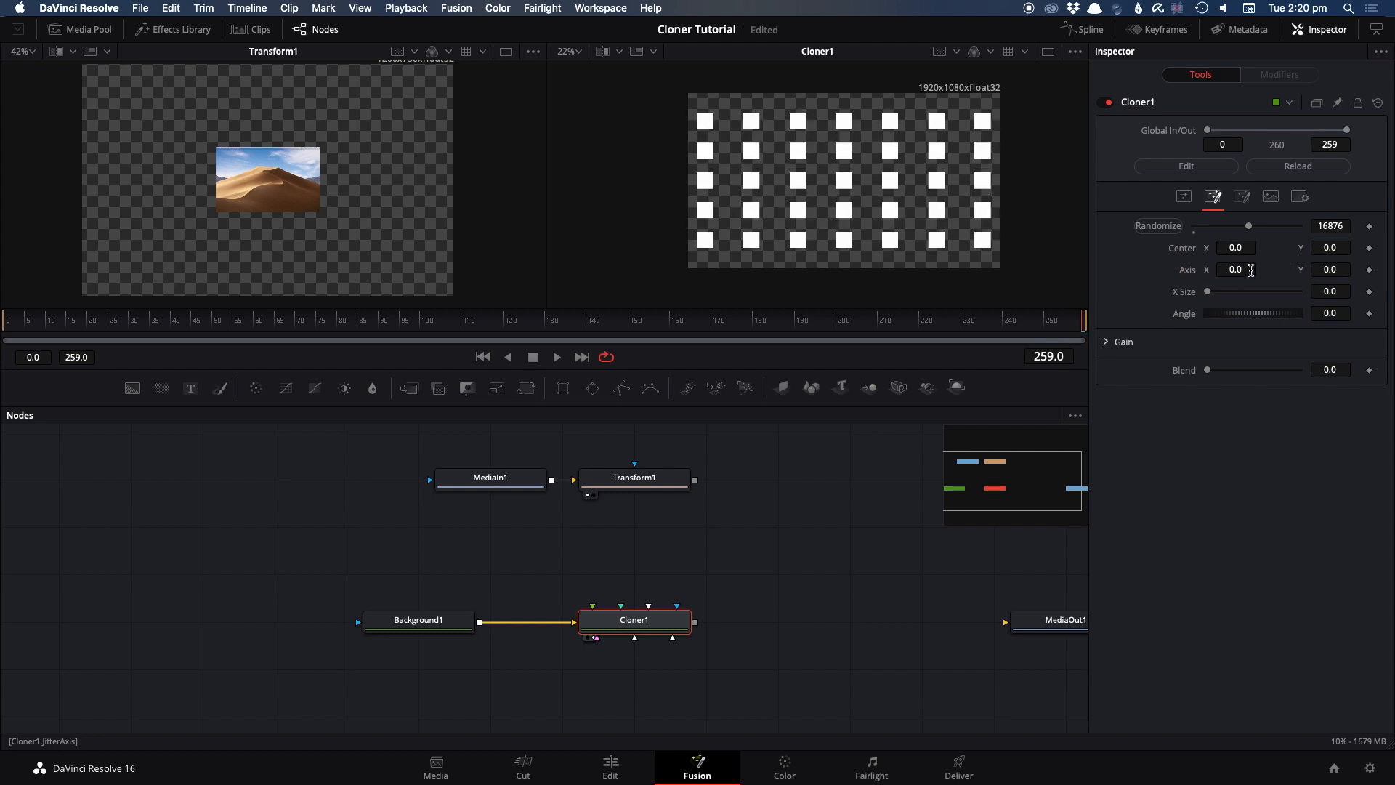
Try an X Size jitter of 1.25 with several randomized patterns, and reset the X Size jitter to 0.0
{"action": "left_click_drag", "start_coordinate": [1210, 297], "coordinate": [1262, 299]}
{"action": "left_click", "coordinate": [1173, 229]}
{"action": "left_click", "coordinate": [1172, 229]}
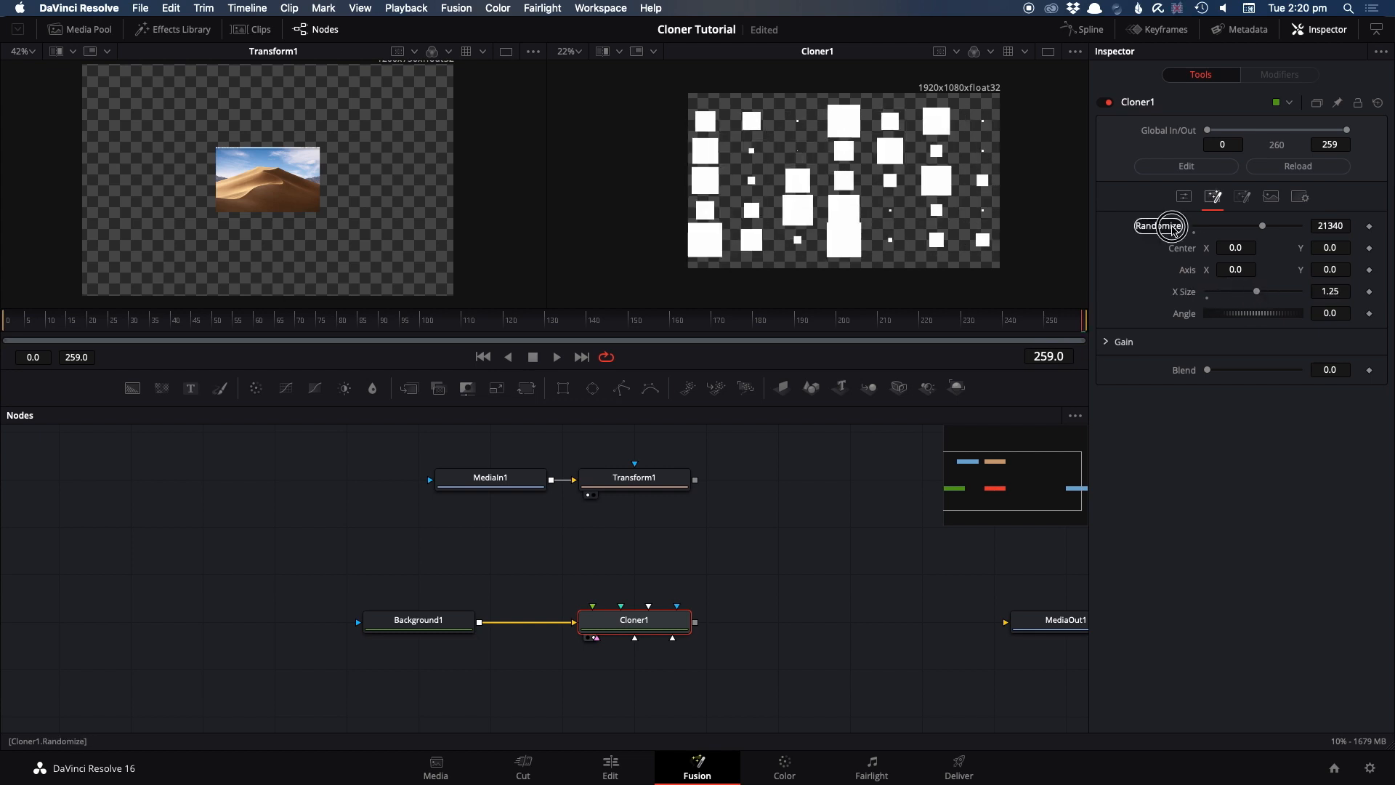
{"action": "left_click", "coordinate": [1172, 230]}
{"action": "left_click", "coordinate": [1175, 227]}
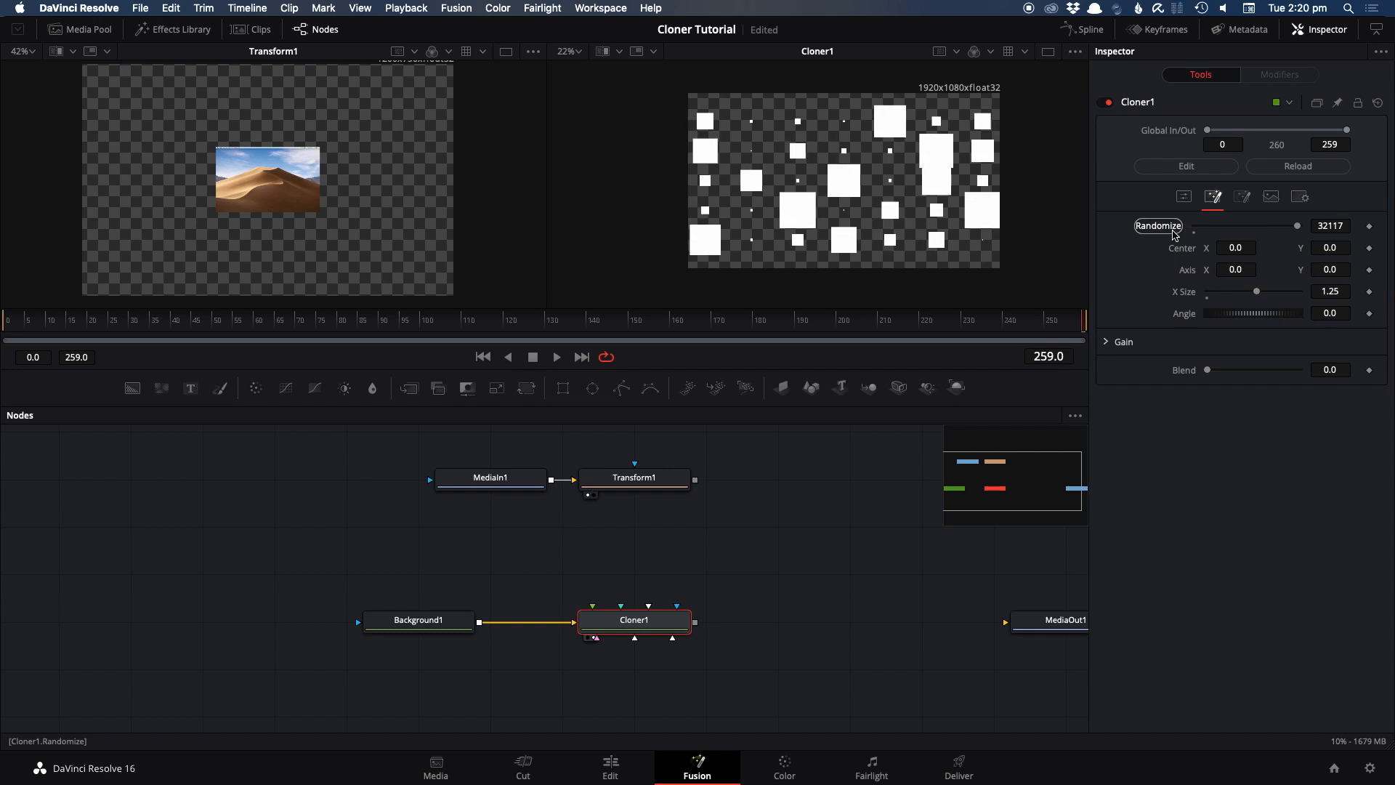
{"action": "left_click", "coordinate": [1208, 292]}
Try an Angle jitter of 62.61 with several randomized patterns, and reset the Angle jitter to 0.0
{"action": "left_click_drag", "start_coordinate": [1230, 320], "coordinate": [1295, 318]}
{"action": "left_click", "coordinate": [1163, 228]}
{"action": "left_click", "coordinate": [1163, 229]}
{"action": "left_click", "coordinate": [1162, 230]}
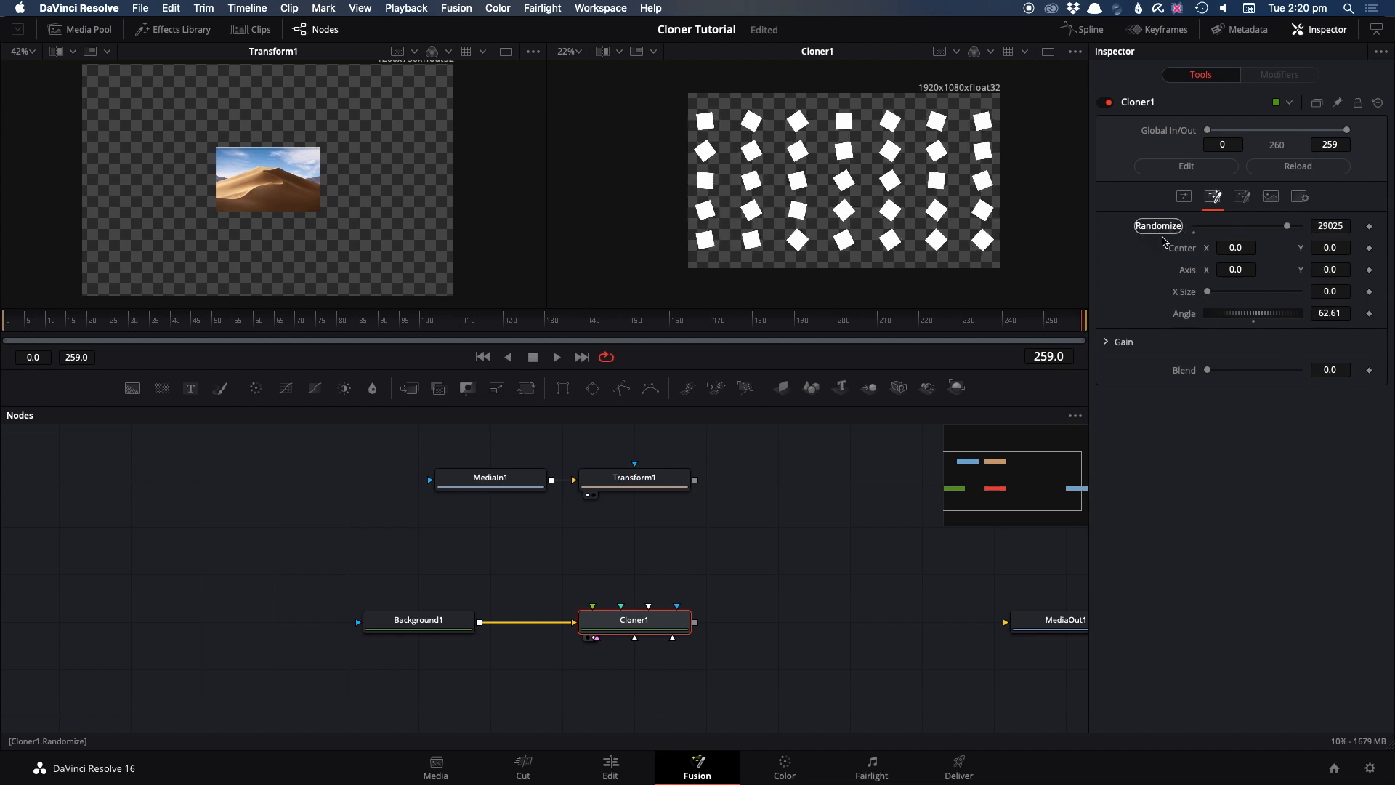
{"action": "double_click", "coordinate": [1251, 324]}
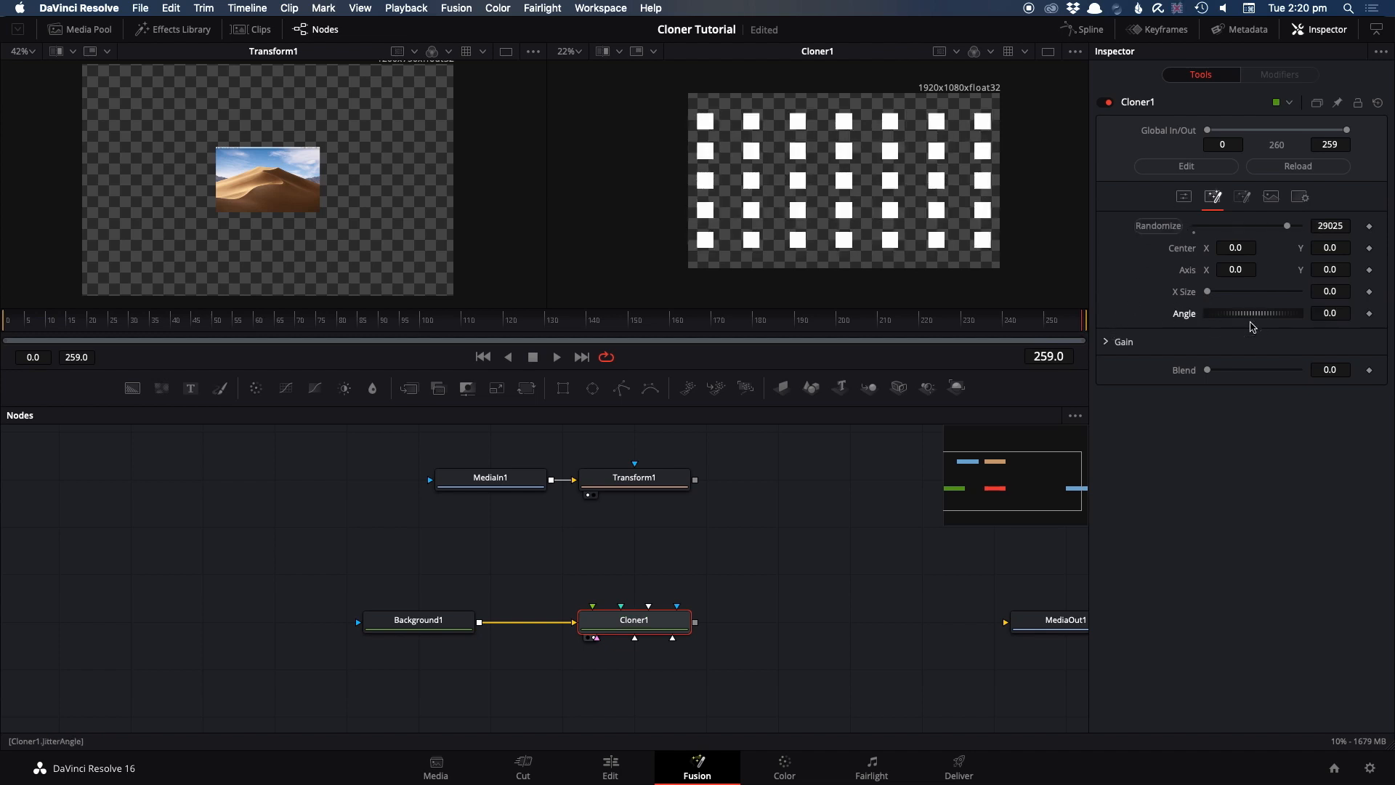
Set the gain jitter to 0.866 red, 0.5 green, 0.843 blue and 0.969 alpha with Blend 0.583, and randomize the pattern repeatedly
{"action": "left_click", "coordinate": [1111, 338]}
{"action": "mouse_move", "coordinate": [1218, 367]}
{"action": "left_mouse_down"}
{"action": "mouse_move", "coordinate": [1289, 367]}
{"action": "mouse_move", "coordinate": [1273, 388]}
{"action": "mouse_move", "coordinate": [1253, 385]}
{"action": "mouse_move", "coordinate": [1262, 404]}
{"action": "mouse_move", "coordinate": [1284, 405]}
{"action": "left_mouse_up"}
{"action": "left_click_drag", "start_coordinate": [1205, 428], "coordinate": [1296, 428]}
{"action": "left_click_drag", "start_coordinate": [1208, 458], "coordinate": [1261, 458]}
{"action": "left_click", "coordinate": [1177, 228]}
{"action": "left_click", "coordinate": [1179, 228]}
{"action": "left_click", "coordinate": [1178, 228]}
{"action": "left_click", "coordinate": [1179, 229]}
{"action": "left_click", "coordinate": [1179, 230]}
{"action": "left_click", "coordinate": [1179, 231]}
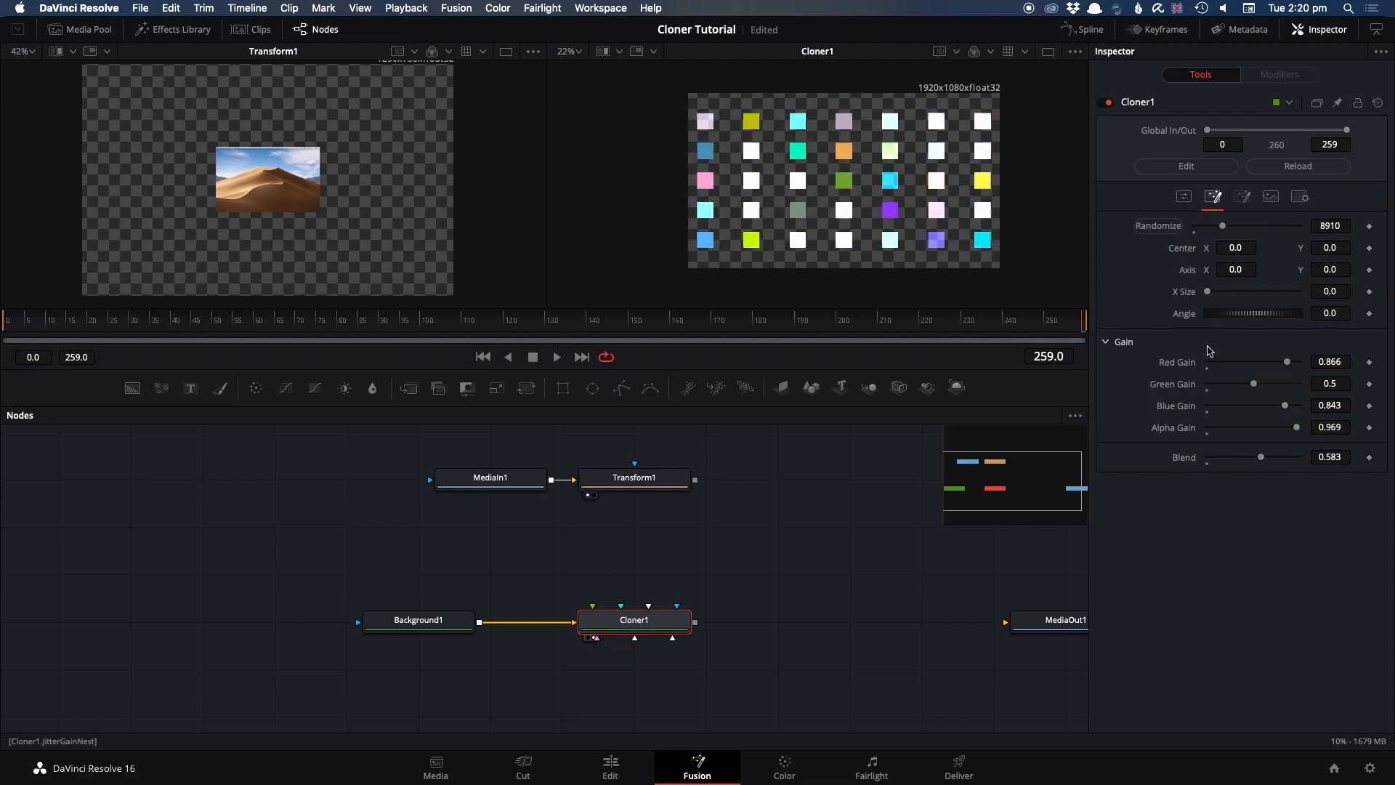
Reset the red, green, blue and alpha gain jitter to 0.0
{"action": "left_click", "coordinate": [1205, 371]}
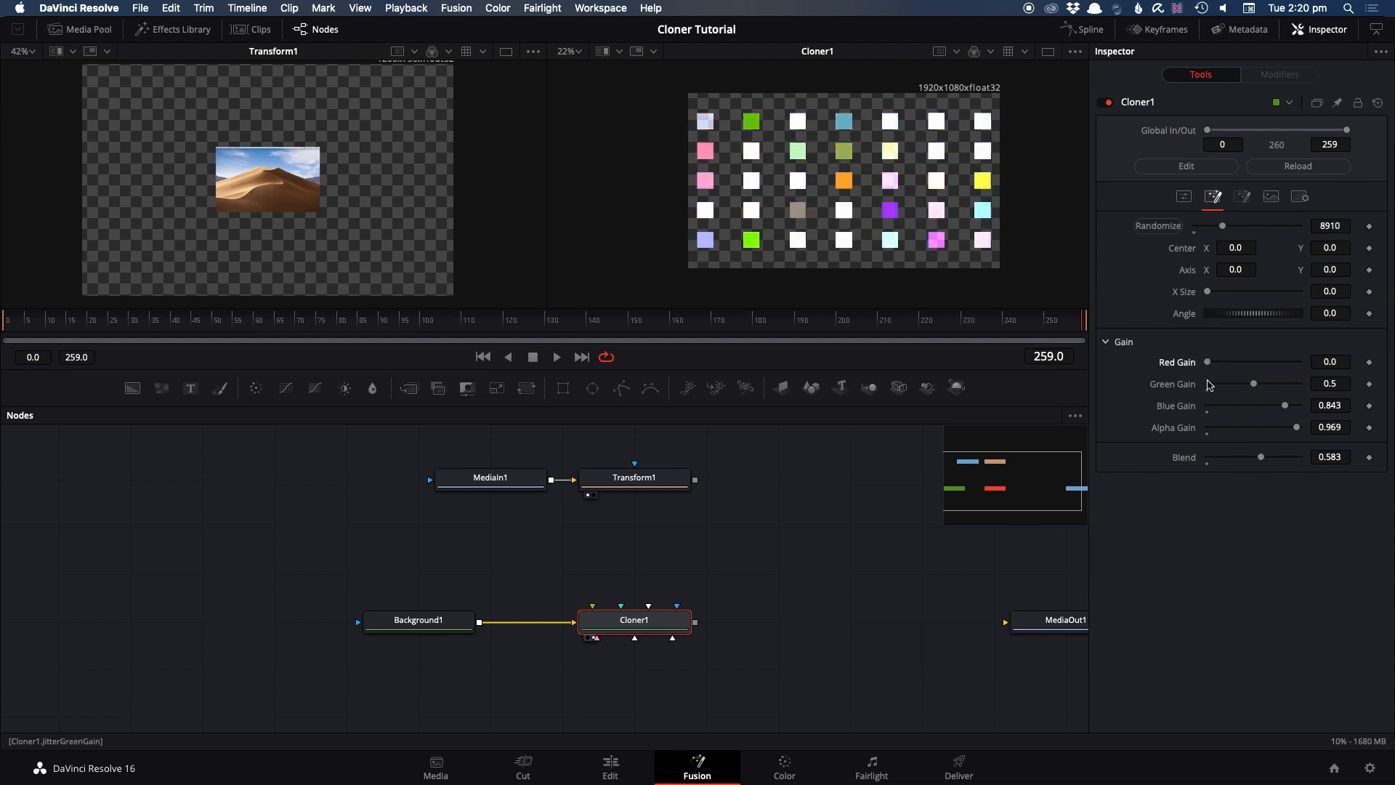
{"action": "left_click", "coordinate": [1206, 392]}
{"action": "left_click", "coordinate": [1206, 414]}
{"action": "left_click", "coordinate": [1206, 434]}
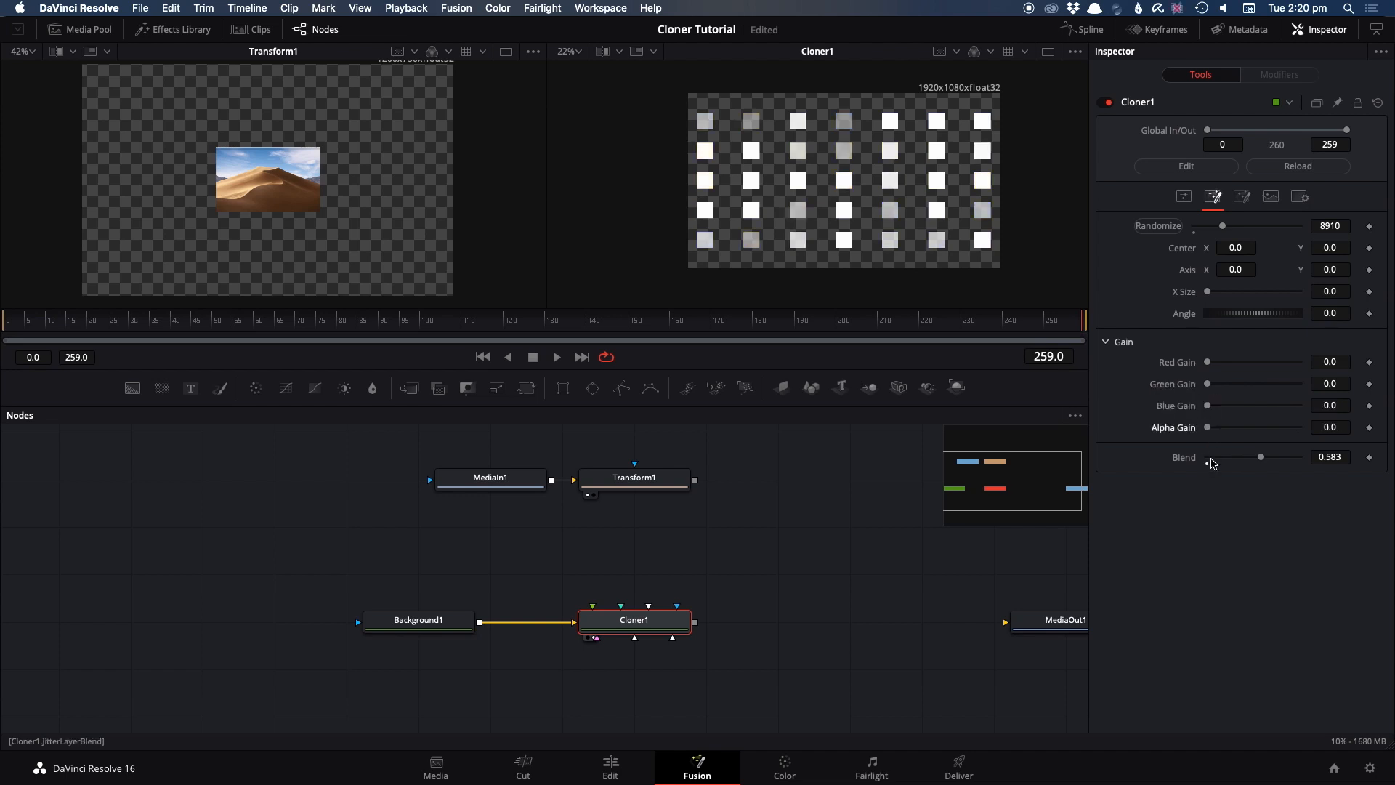